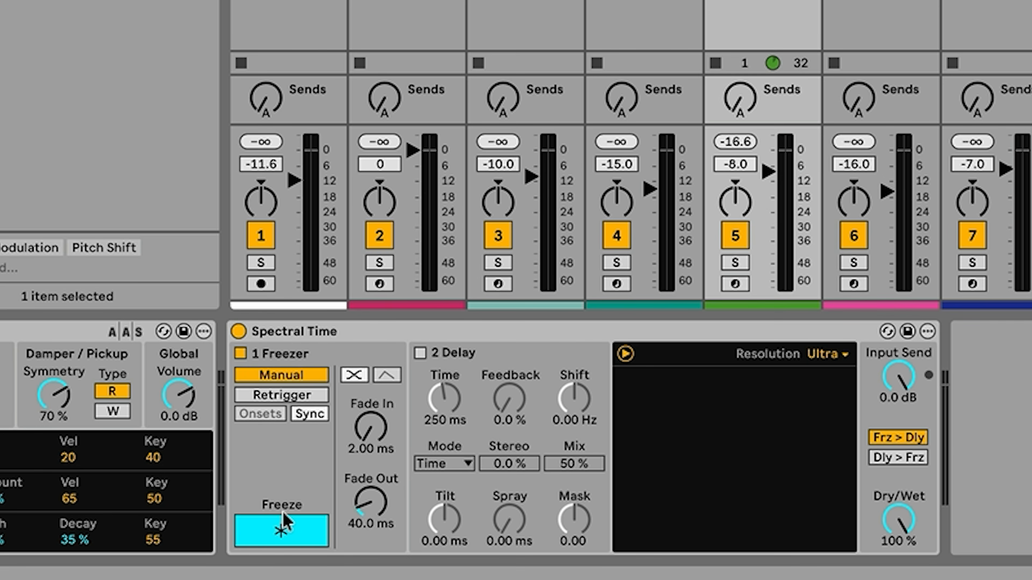
Switch the Freezer to Retrigger mode and step its synced interval through 1/16 and 3/16 up to 1
left_click(306, 395)
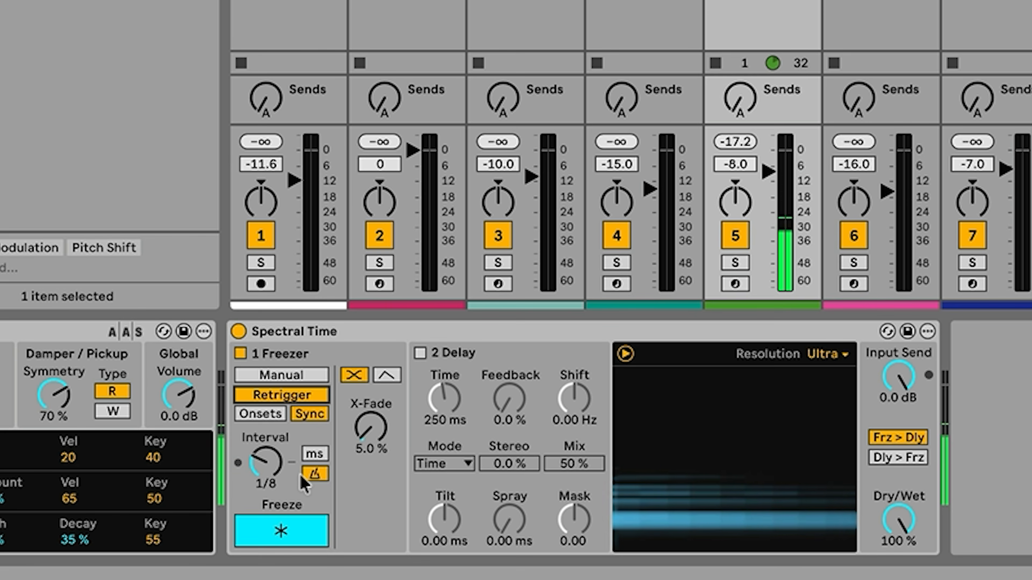
left_click_drag(264, 468, 264, 477)
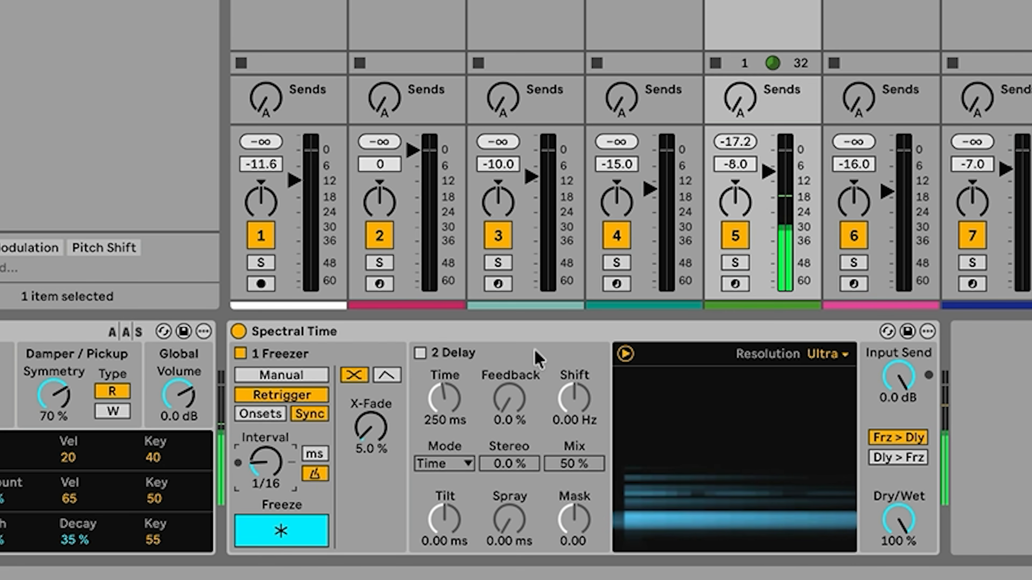
key("Up")
key("Up")
key("Up")
key("Up")
key("Up")
key("Up")
key("Up")
key("Up")
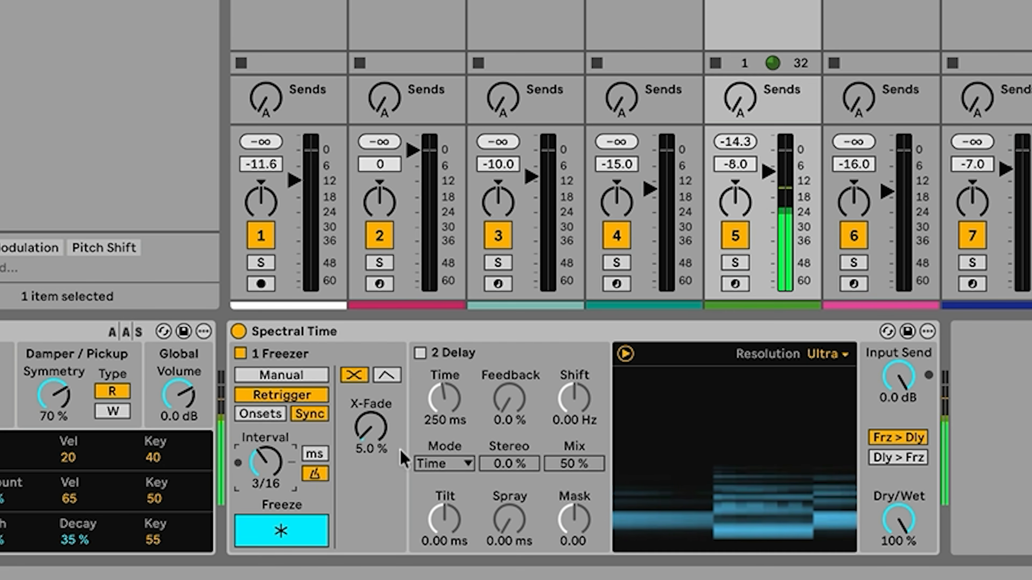
key("Up")
key("Up")
key("Up")
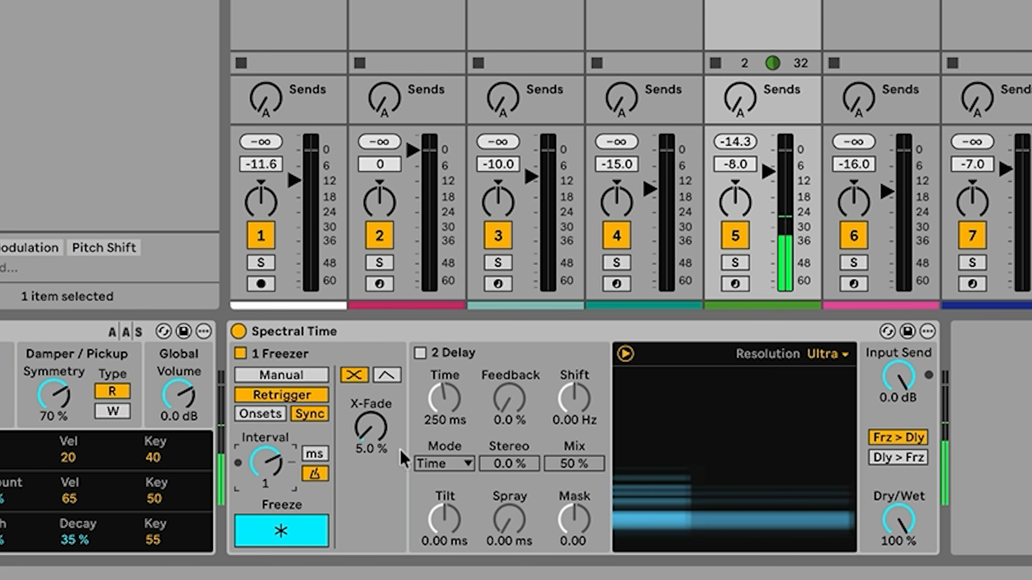
Set the Freezer to retrigger on onsets with an X-Fade of 665 ms
left_click(273, 413)
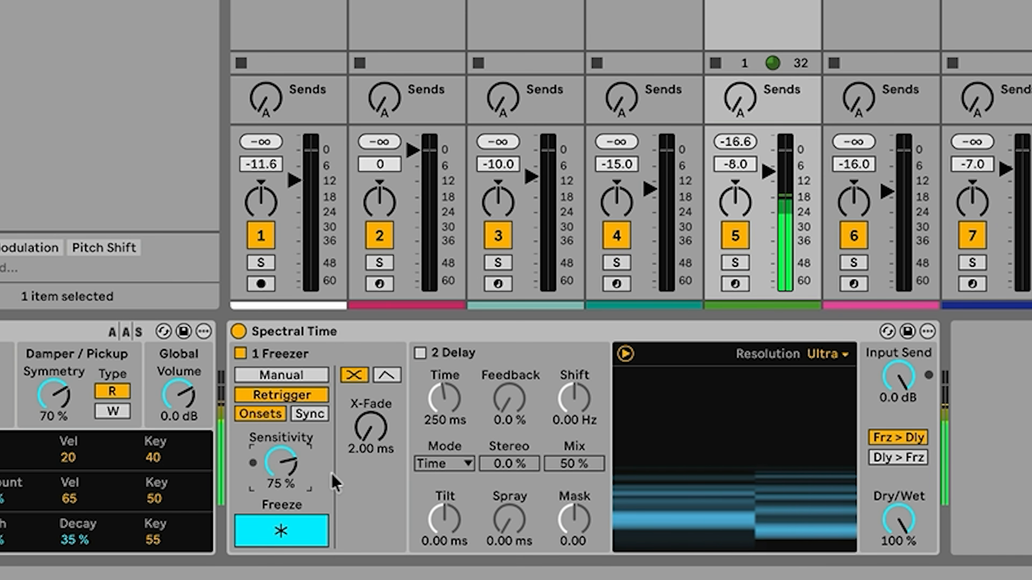
left_click_drag(378, 439, 378, 407)
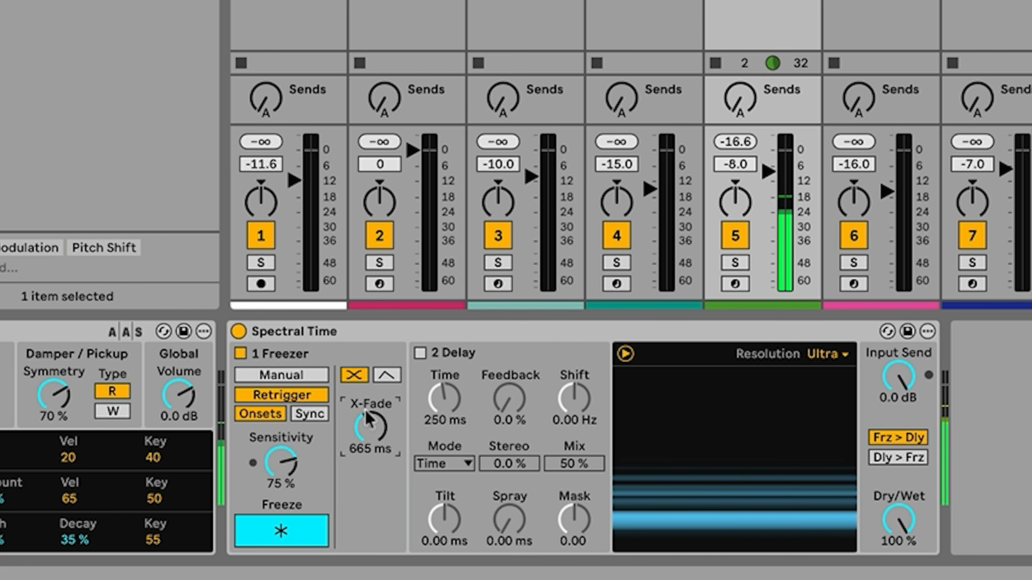
Change the Freezer from crossfade to the fade in/out envelope, with Fade In at 55.2 ms and Fade Out at 2.67 s
left_click(387, 376)
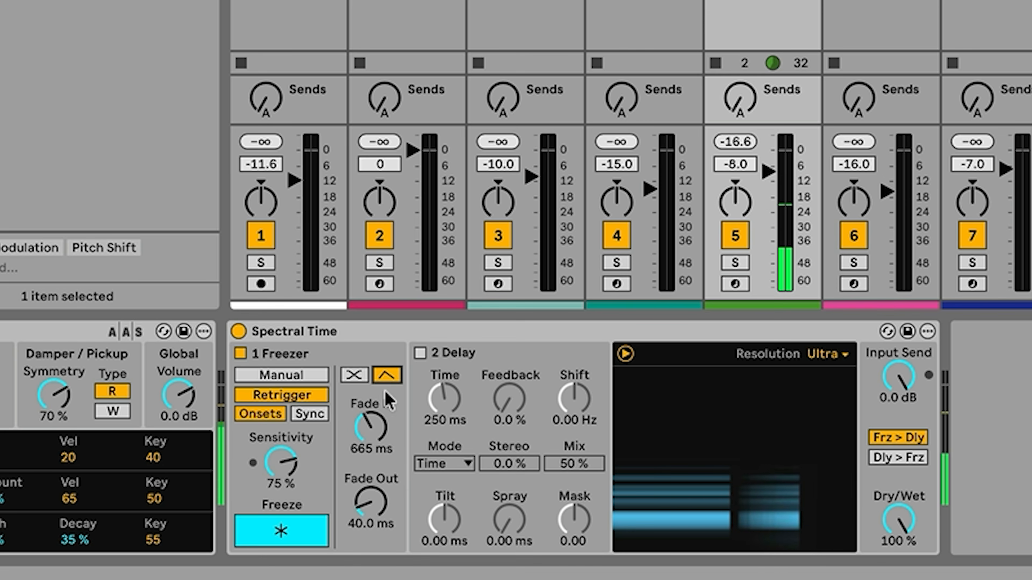
left_click_drag(380, 439, 371, 473)
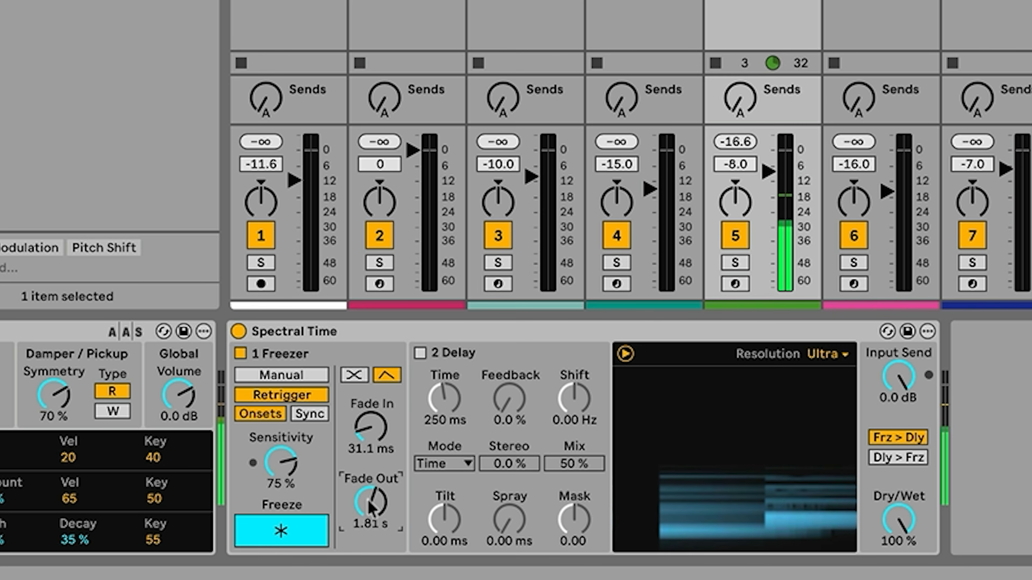
left_click_drag(376, 504, 375, 484)
left_click_drag(369, 448, 372, 437)
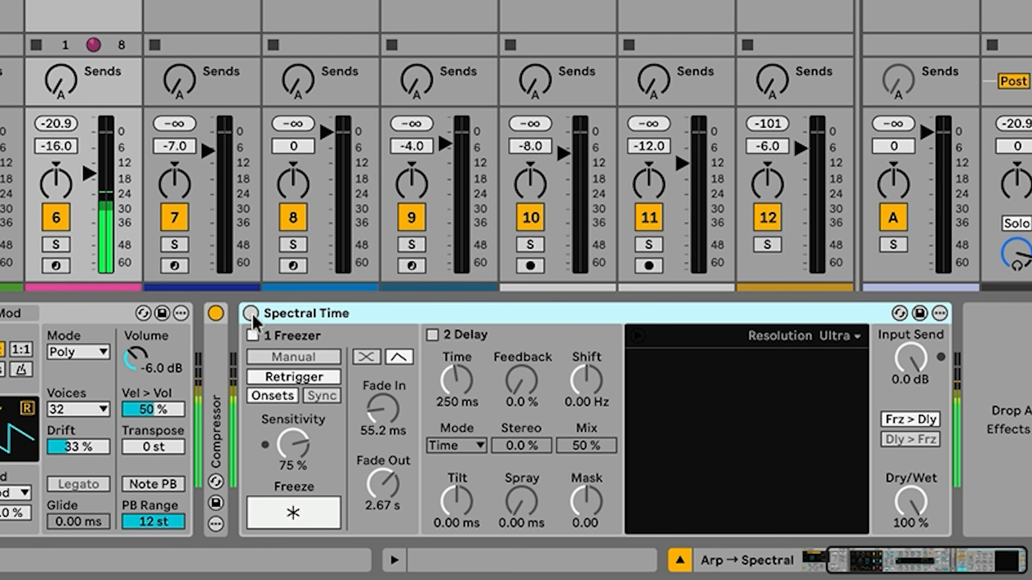
Turn on Spectral Time on track 6 and shorten Fade Out to 538 ms and Fade In to 3.08 ms
left_click(251, 315)
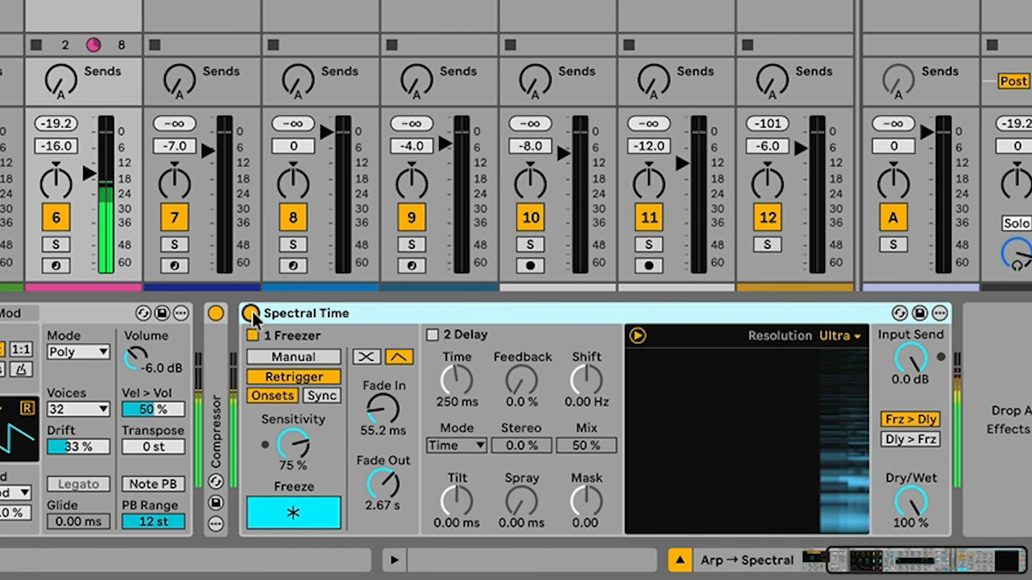
left_click_drag(386, 479, 386, 555)
left_click_drag(384, 410, 384, 440)
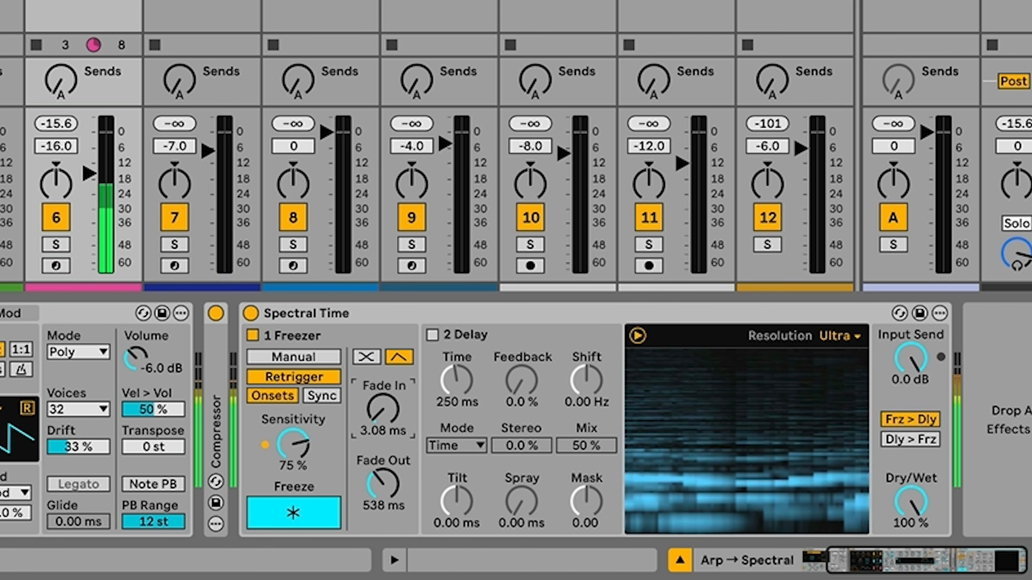
Switch track 6's Freezer to crossfade and synced retriggering at a 1/16 interval, with Dry/Wet at 100%
left_click(366, 356)
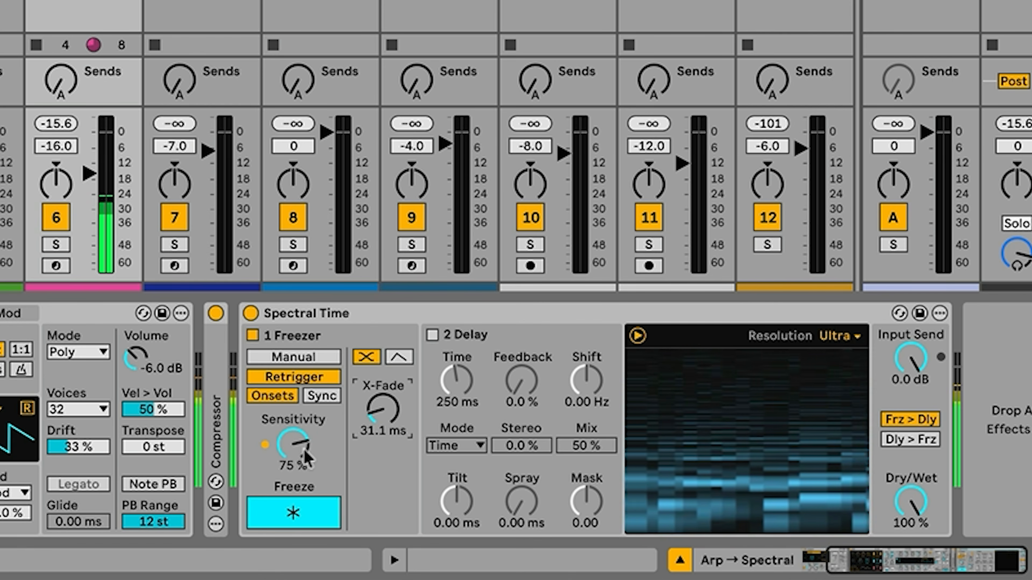
left_click(325, 397)
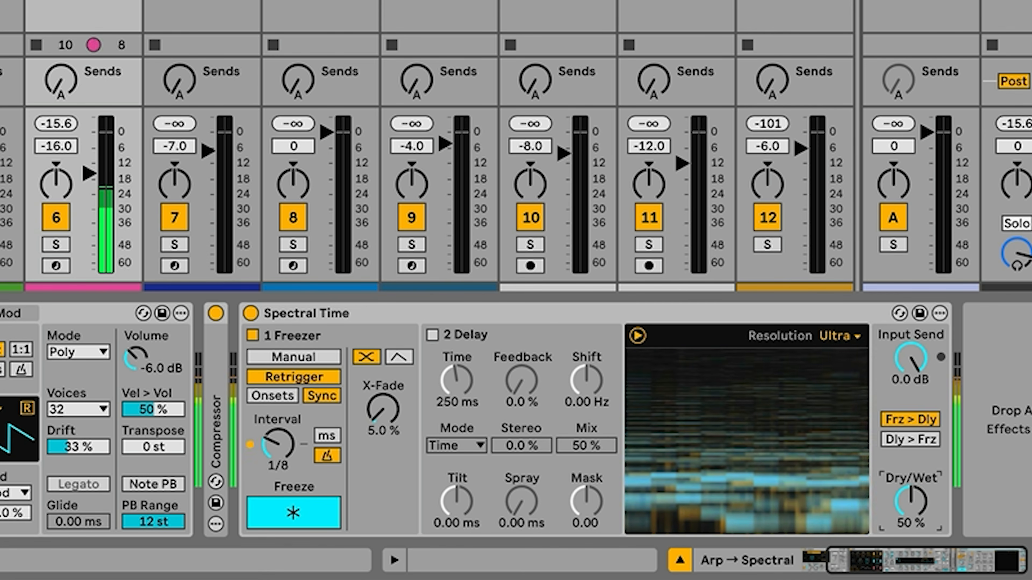
left_click(278, 444)
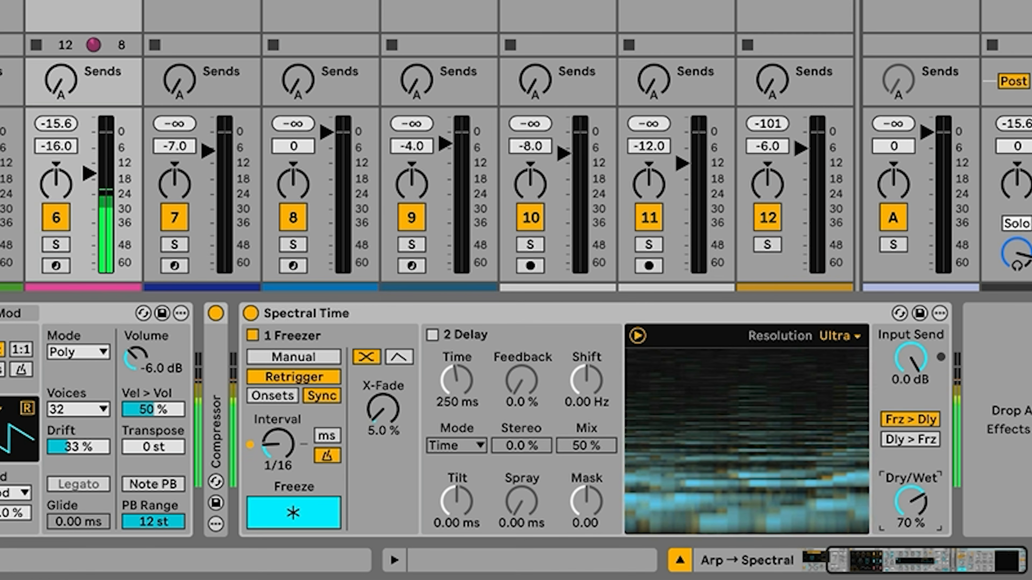
left_click_drag(911, 502, 911, 467)
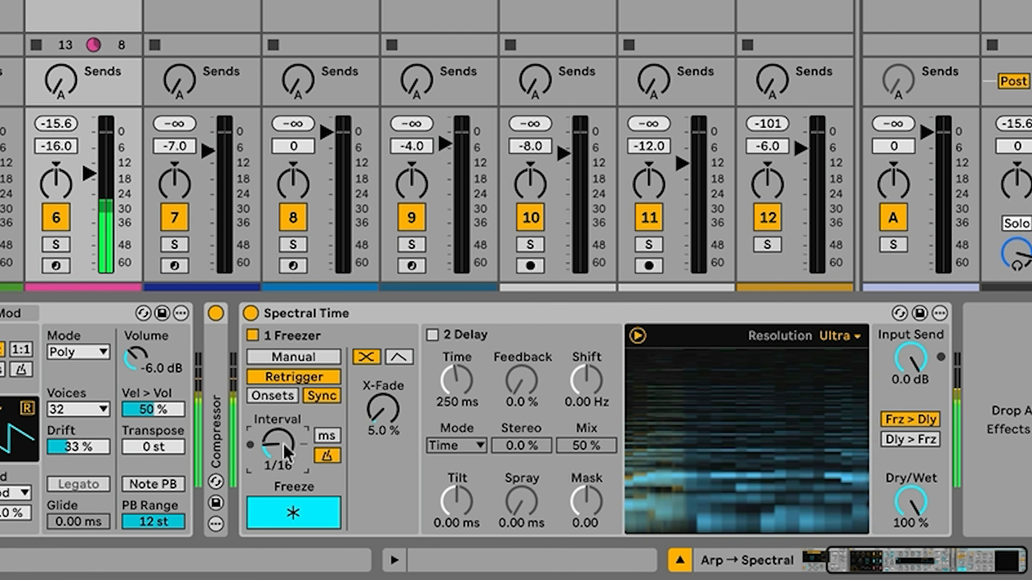
Return the Freezer to the fade in/out envelope and set Fade Out to 506 ms
left_click(399, 357)
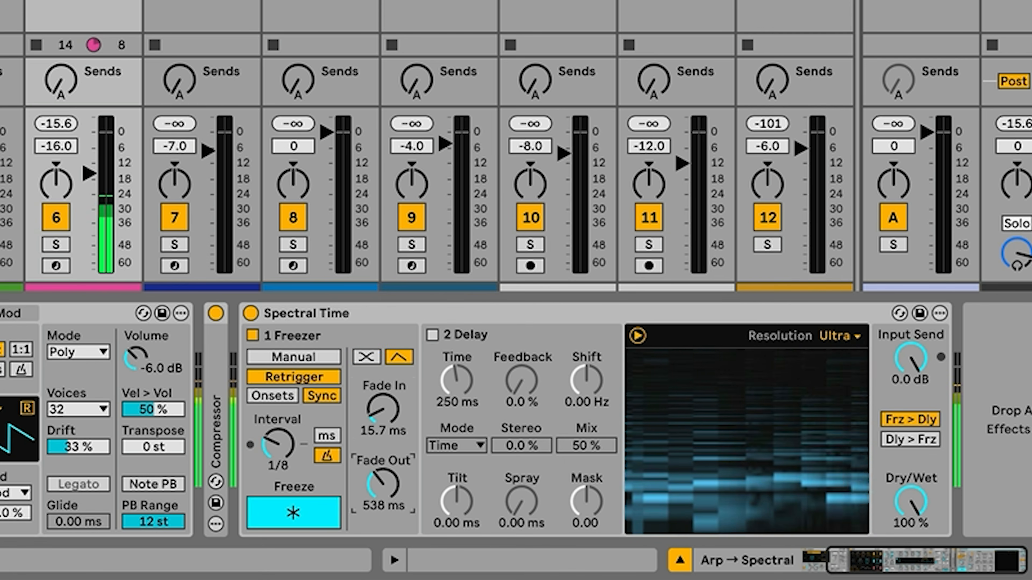
mouse_move(383, 484)
left_mouse_down()
mouse_move(383, 455)
mouse_move(383, 478)
left_mouse_up()
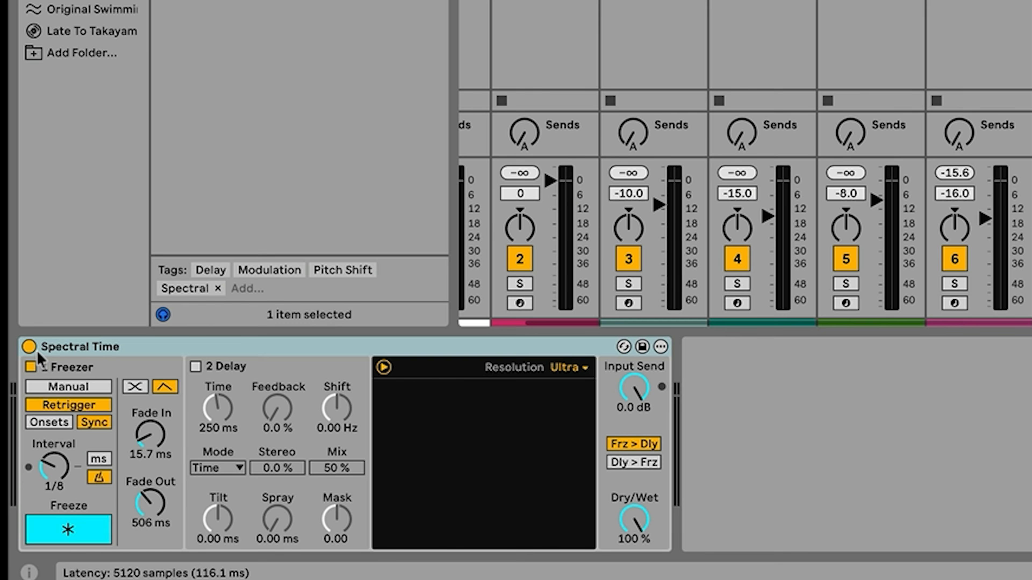
Bypass and re-enable Spectral Time to compare the dry and processed sound
left_click(30, 346)
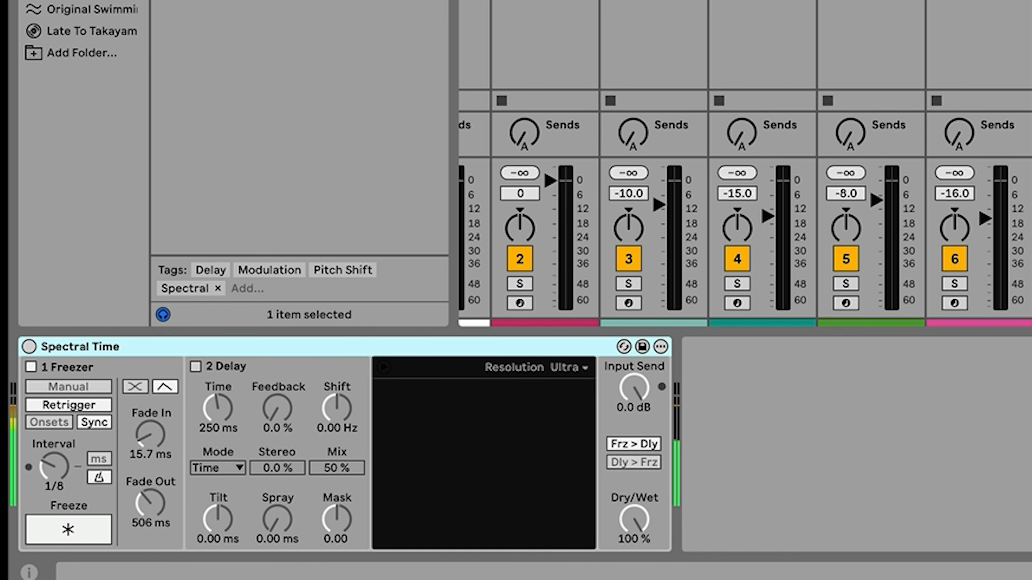
left_click(30, 347)
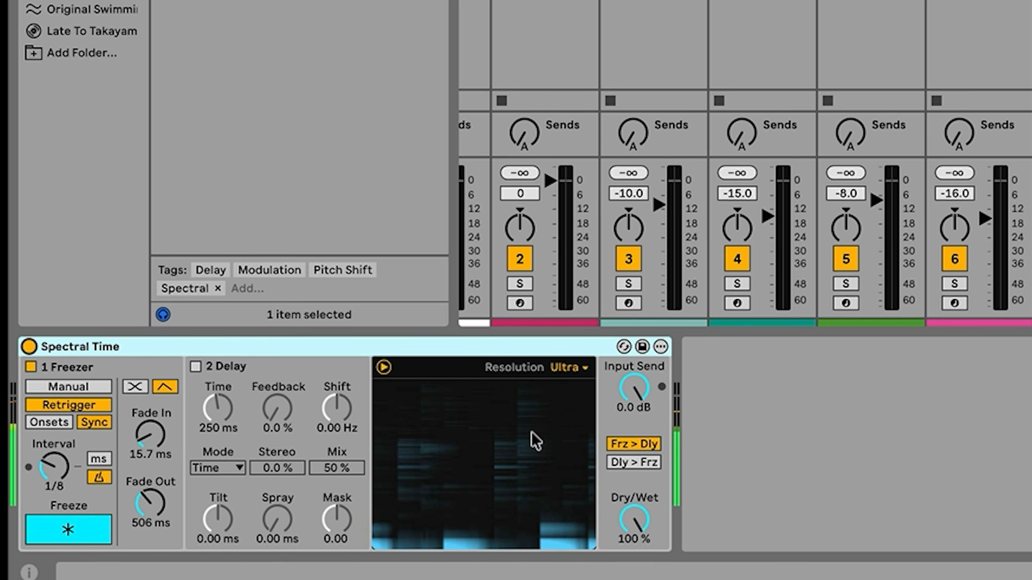
Set the Freezer interval to 1/16 and Fade In to 3.71 ms, and switch the envelope to crossfade
left_click(65, 473)
key("Down")
key("Down")
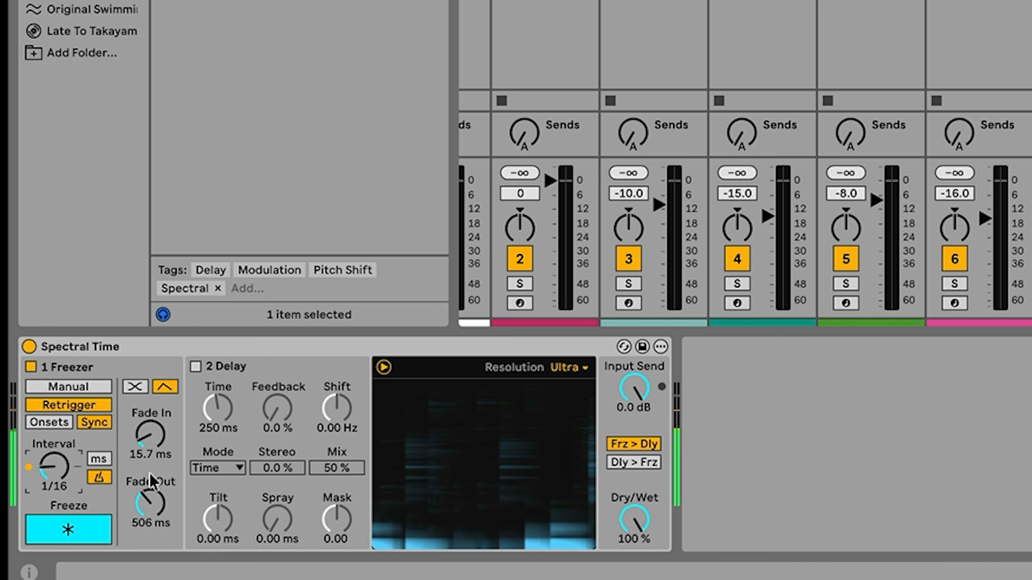
left_click_drag(150, 434, 150, 460)
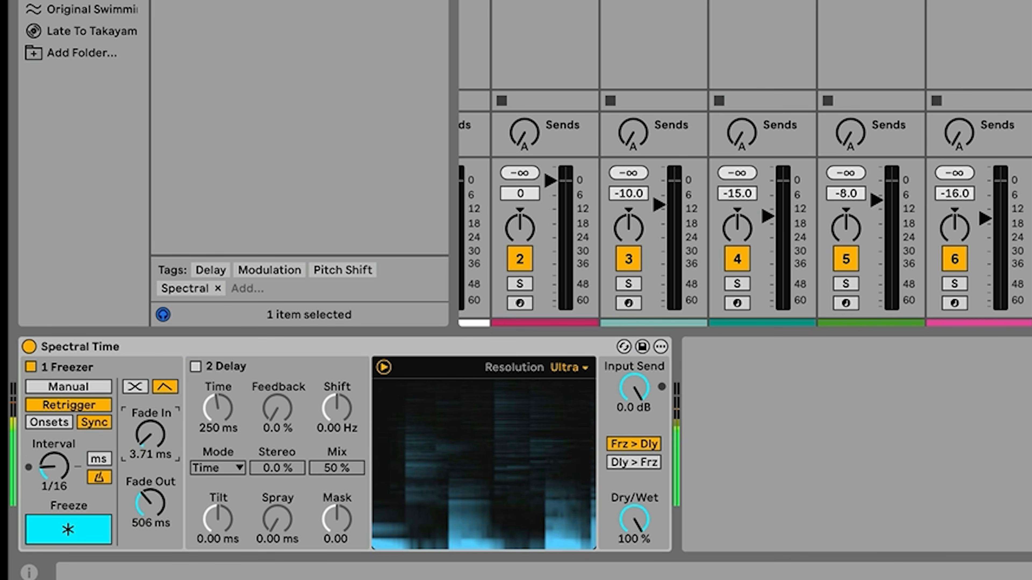
left_click(139, 389)
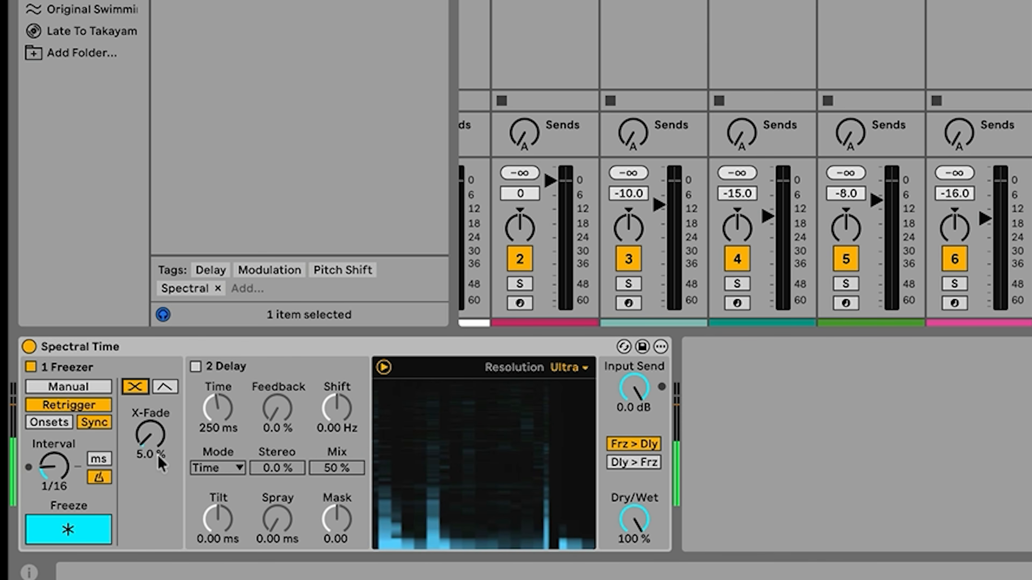
Enable Zero Dry Signal Latency for the Spectral Time device
right_click(381, 349)
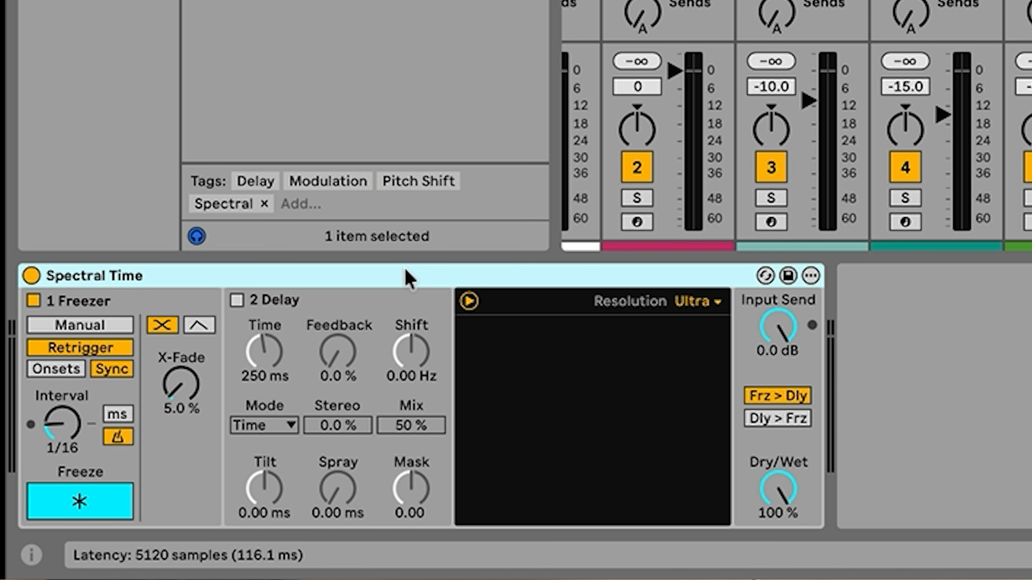
right_click(432, 273)
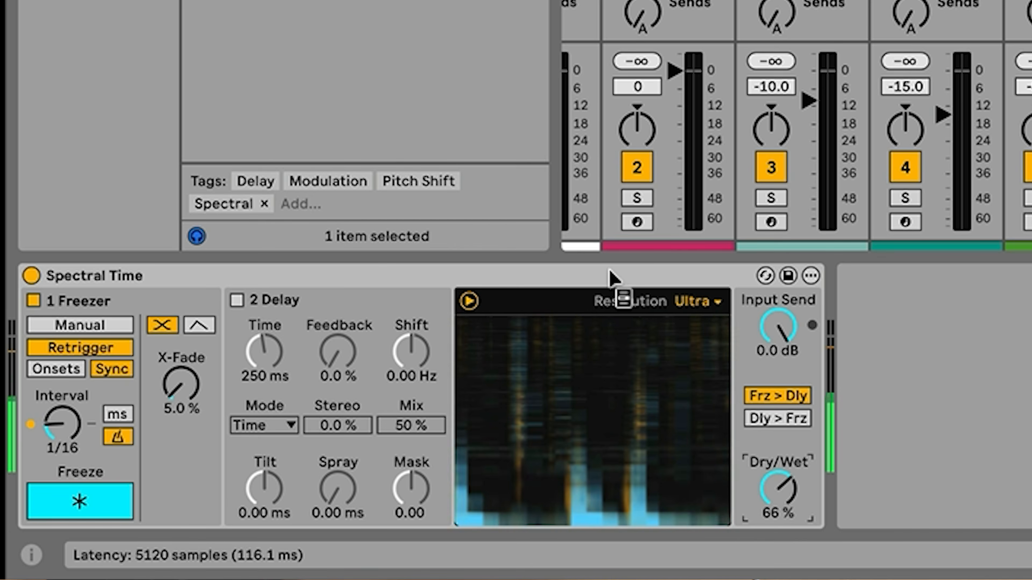
right_click(612, 275)
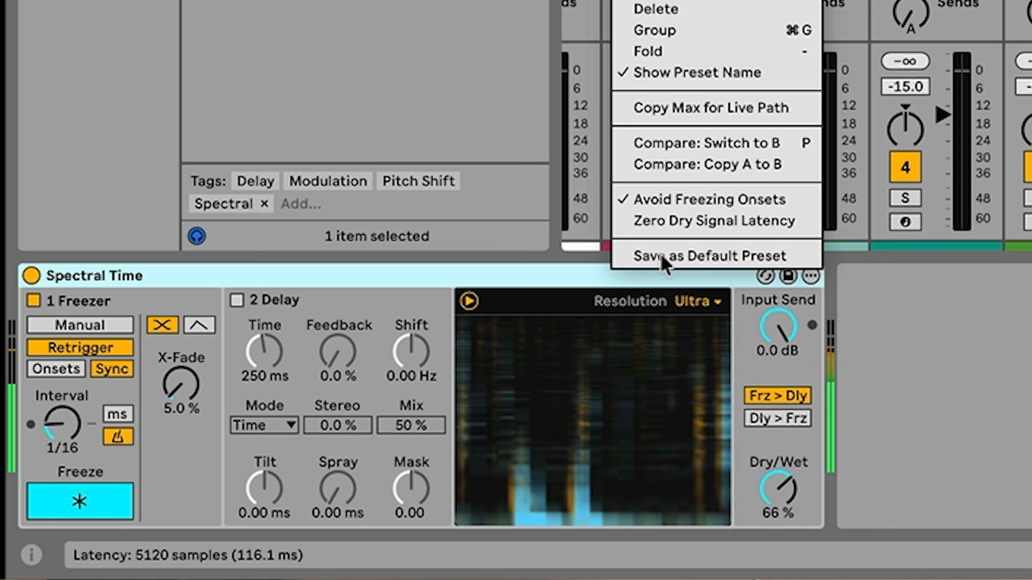
left_click(712, 222)
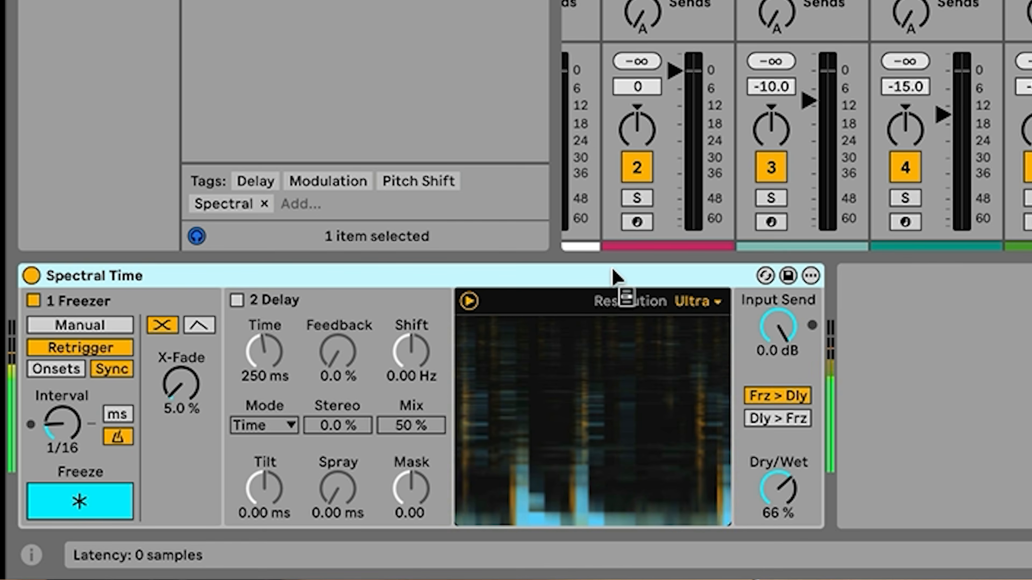
Disable Zero Dry Signal Latency for the Spectral Time device
right_click(616, 285)
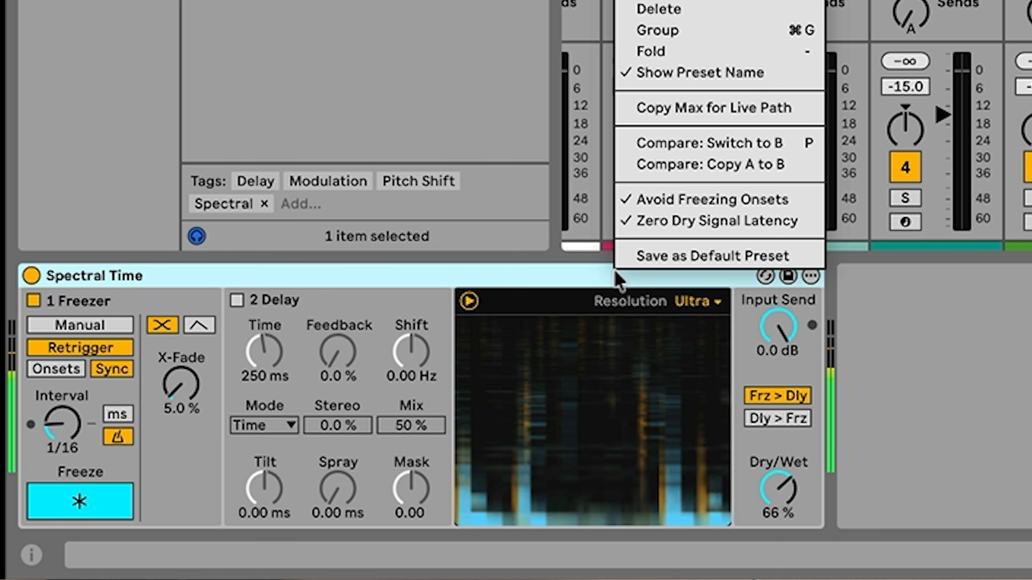
left_click(689, 224)
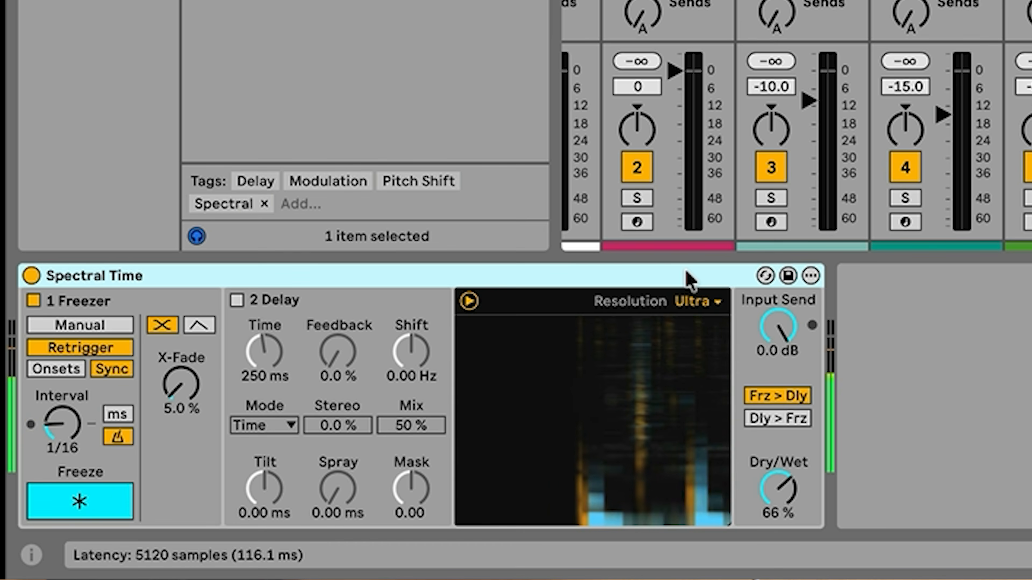
Set Dry/Wet to 71% and switch the Freezer's retriggering from Sync to Onsets
left_click_drag(783, 479, 782, 467)
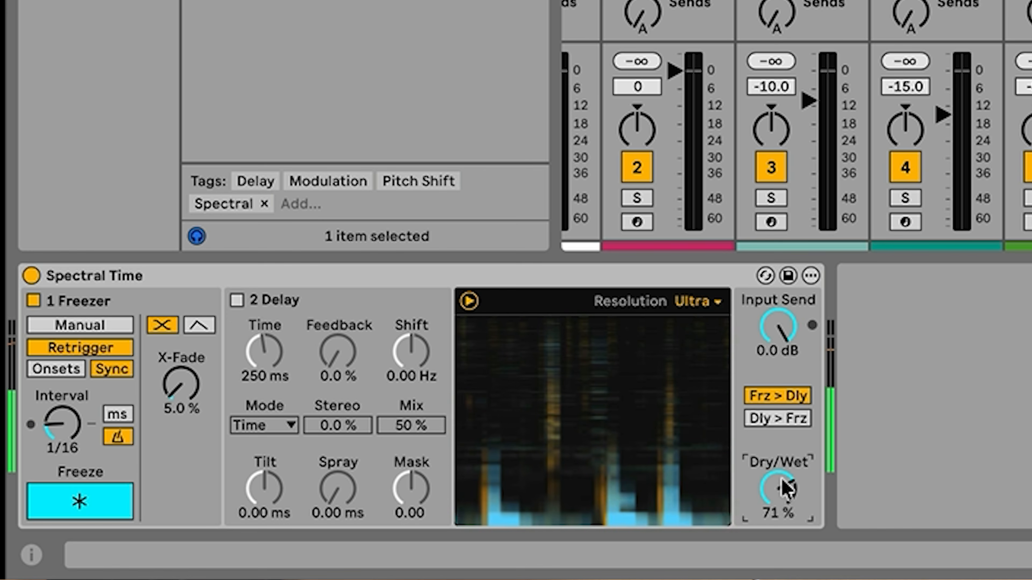
left_click(66, 374)
left_click(81, 425)
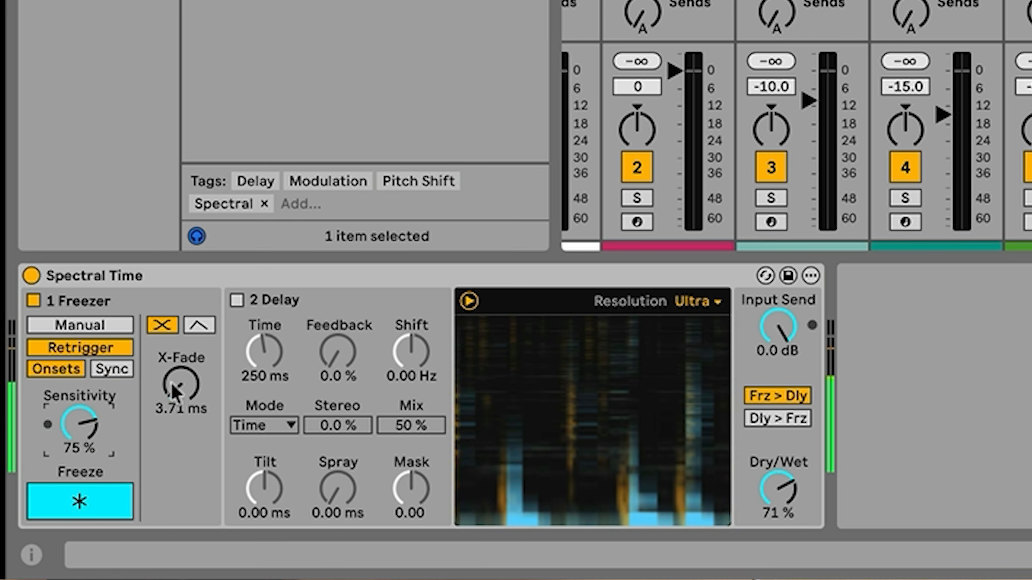
Use the fade in/out envelope with Fade In at 18.9 ms and Fade Out at 682 ms, and lower Dry/Wet to 45%
left_click(199, 325)
left_click_drag(178, 462, 179, 472)
left_click_drag(178, 397, 178, 376)
left_click_drag(174, 448, 174, 424)
left_click_drag(765, 484, 766, 508)
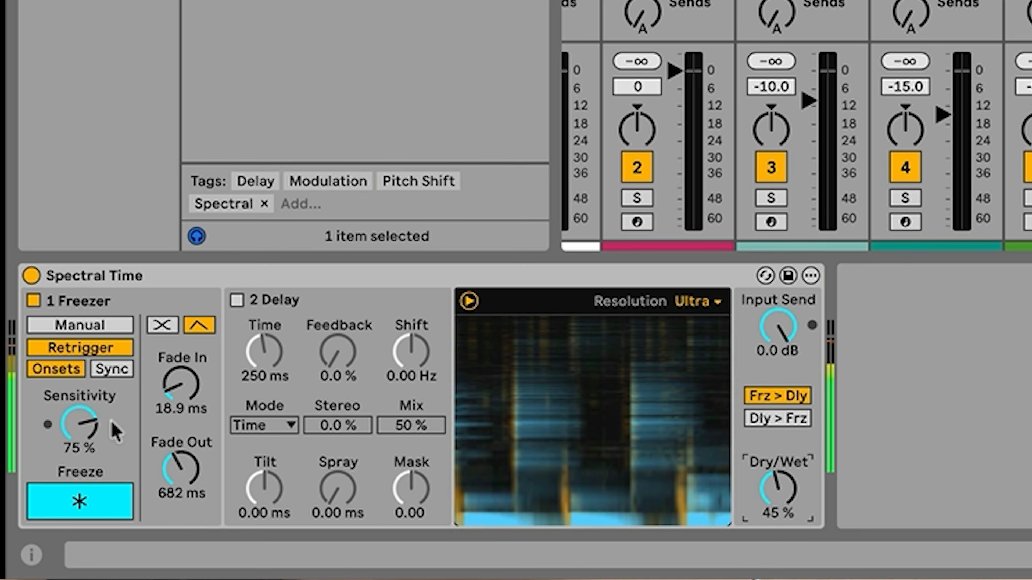
Shorten the Freezer's Fade Out to 242 ms and raise Dry/Wet to 100%
mouse_move(183, 447)
left_mouse_down()
mouse_move(183, 421)
mouse_move(183, 445)
left_mouse_up()
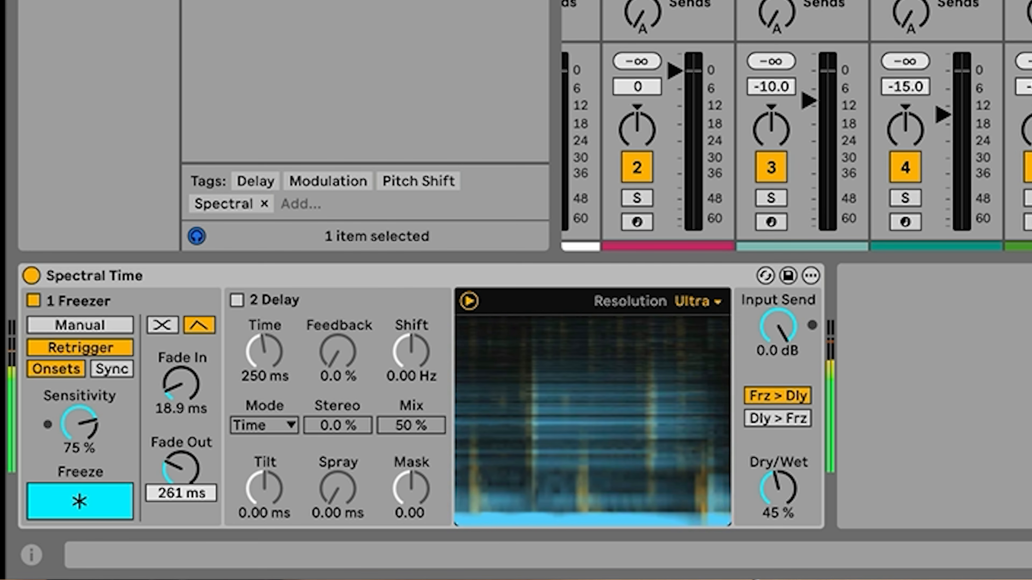
left_click_drag(777, 480, 777, 460)
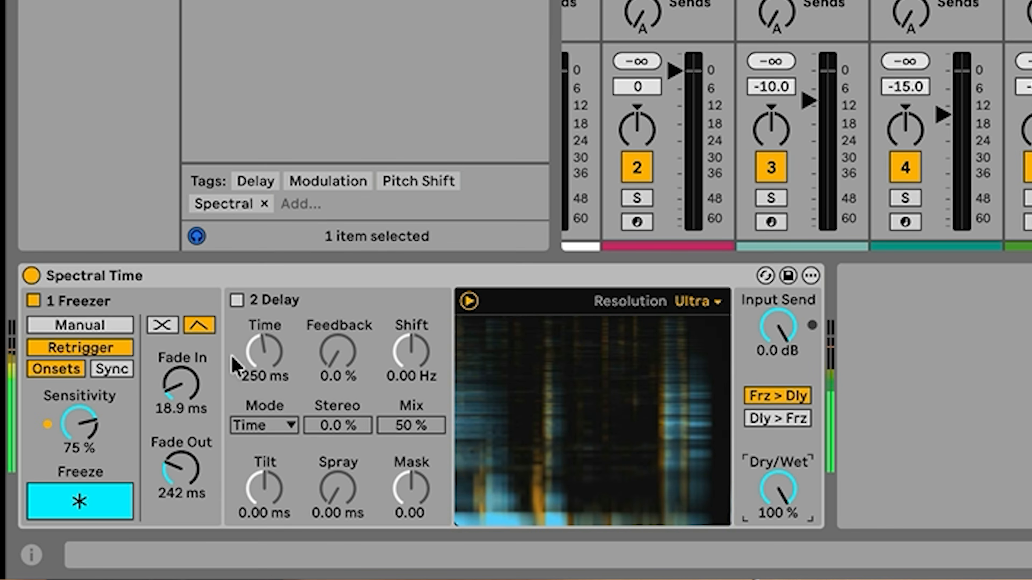
Switch the Freezer back to crossfade and tempo-synced retriggering
left_click(162, 325)
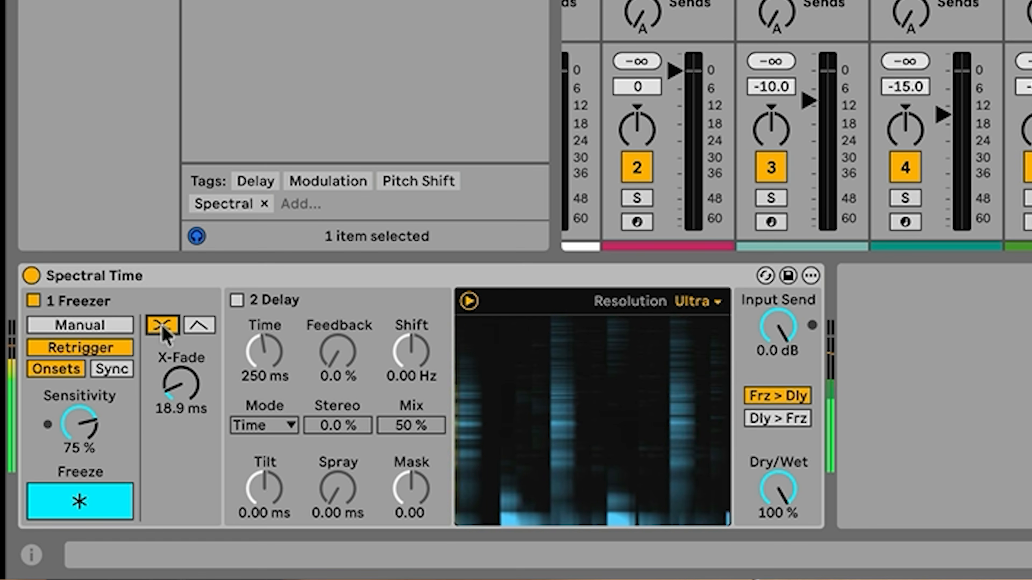
left_click(114, 369)
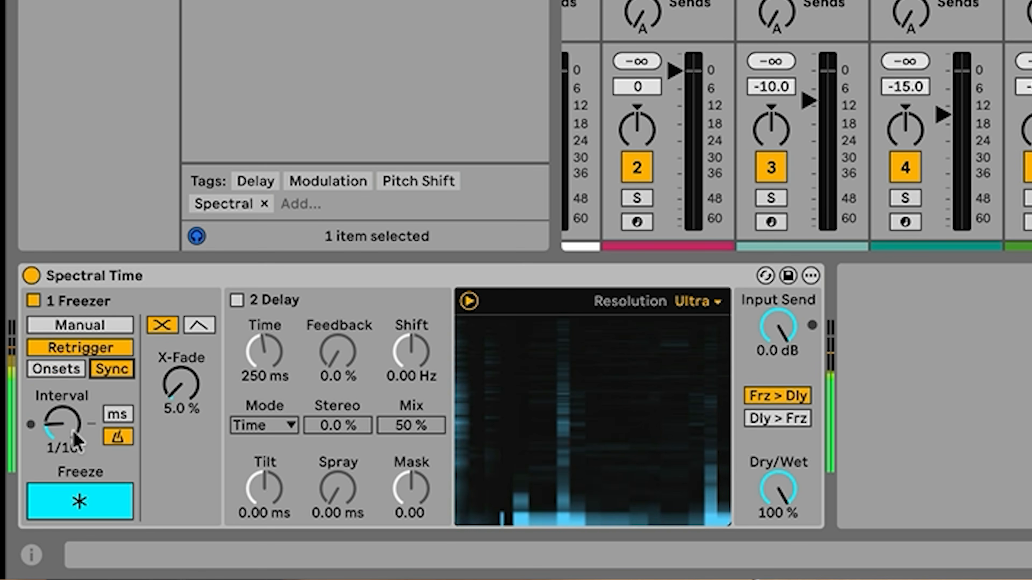
Turn off Avoid Freezing Onsets for Spectral Time and lower Dry/Wet to 71%
right_click(583, 273)
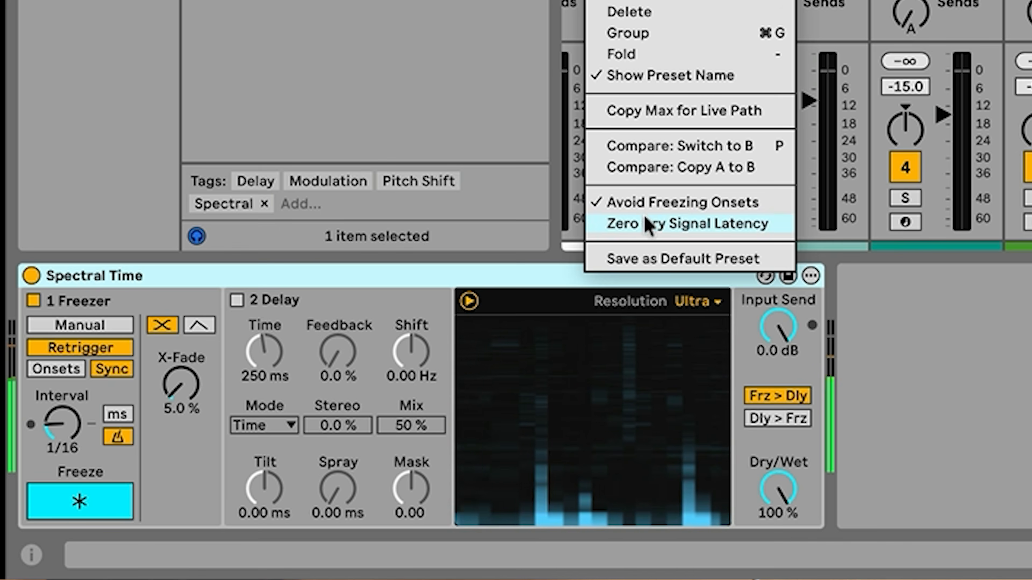
left_click(672, 201)
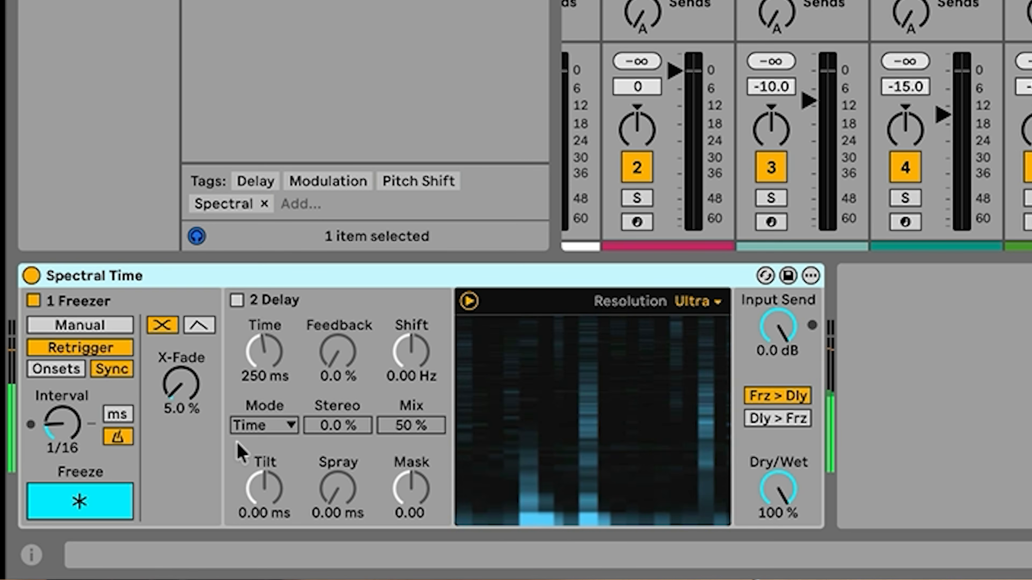
left_click_drag(778, 490, 778, 503)
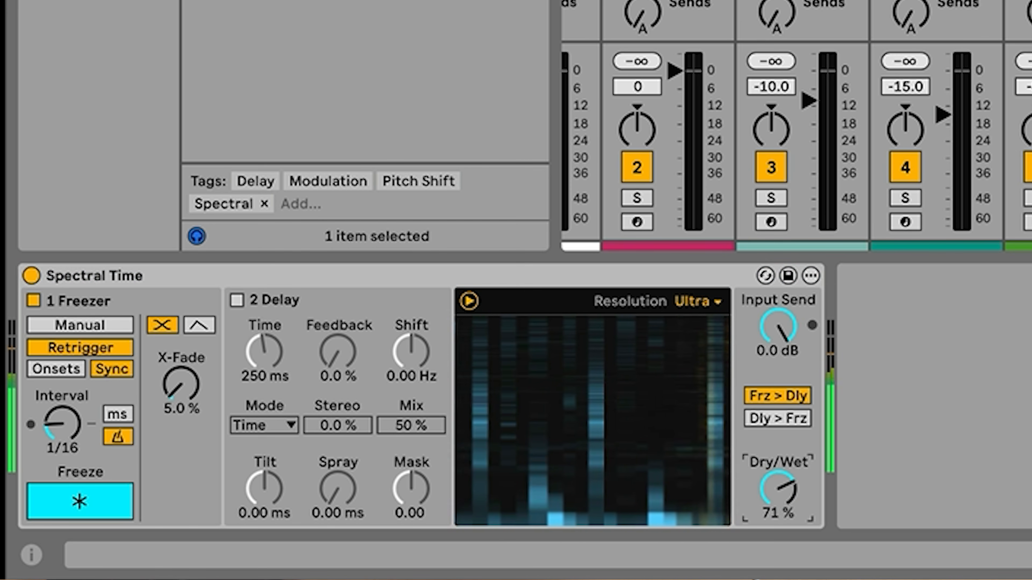
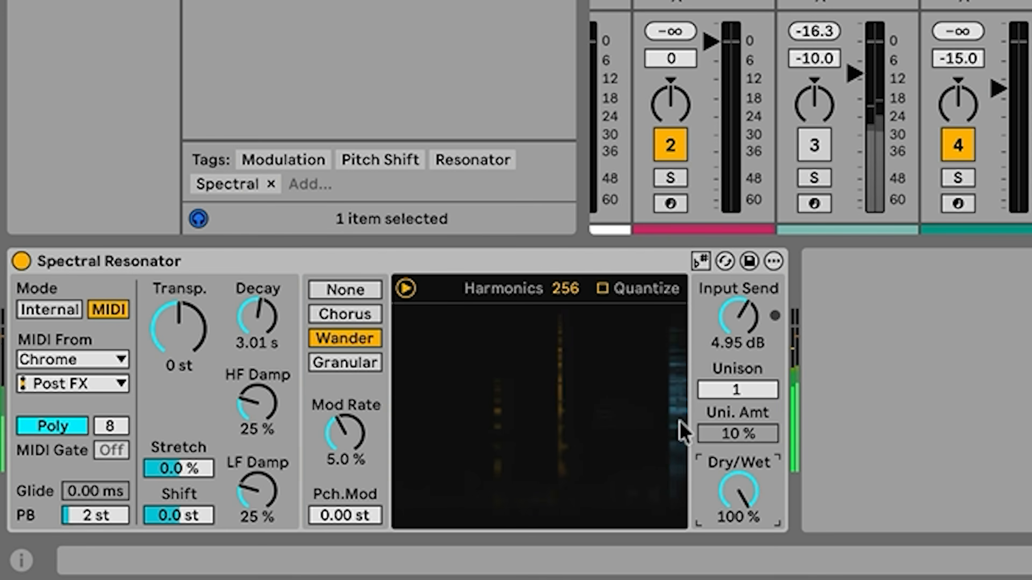
Set the Spectral Resonator's Decay to 8.30 s, HF Damp to 24%, LF Damp to 33% and Input Send to 12.19 dB
left_click_drag(259, 321, 258, 298)
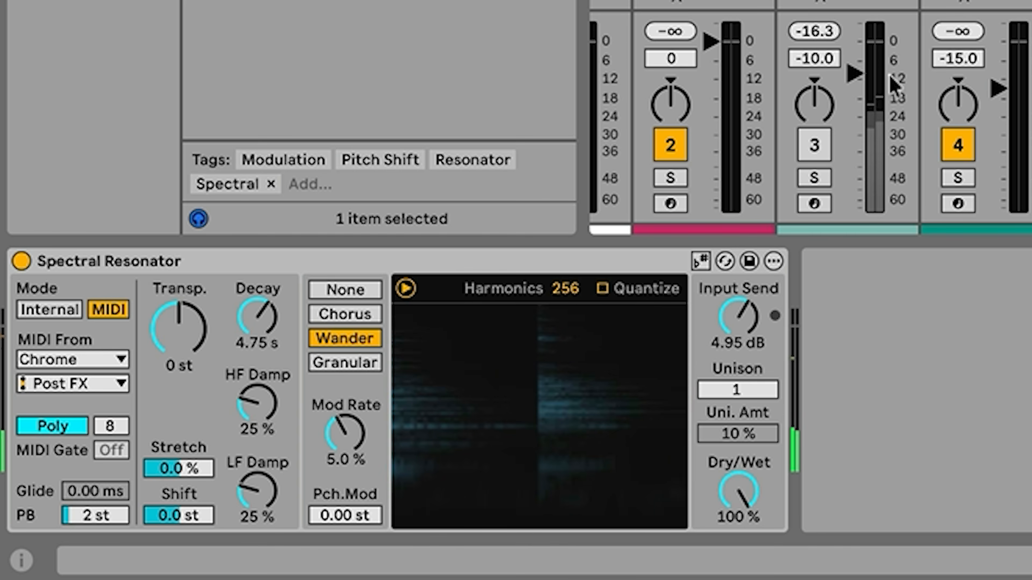
left_click_drag(271, 318, 272, 314)
left_click_drag(268, 412, 268, 415)
left_click(266, 499)
left_click(260, 325)
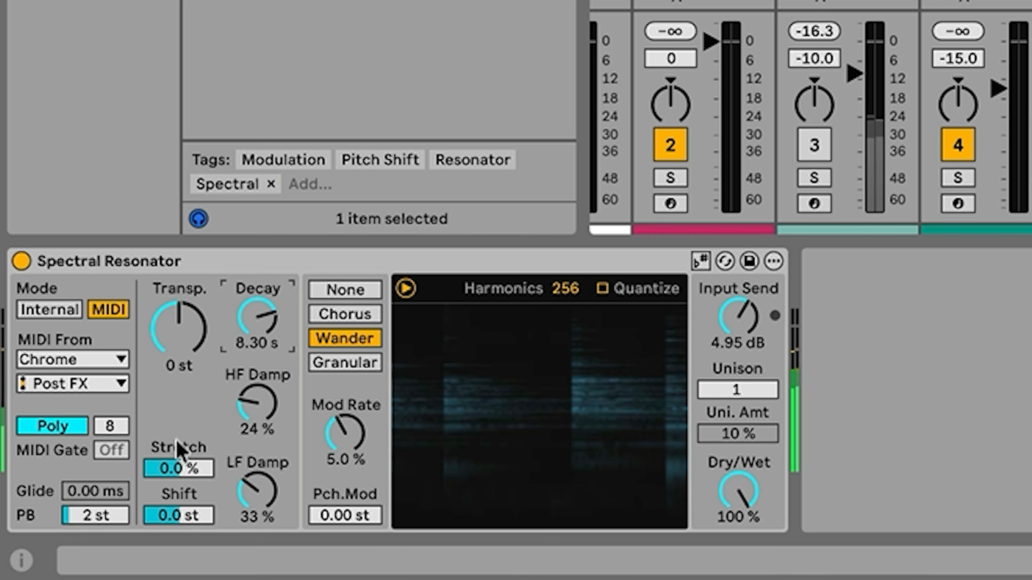
left_click_drag(745, 319, 745, 301)
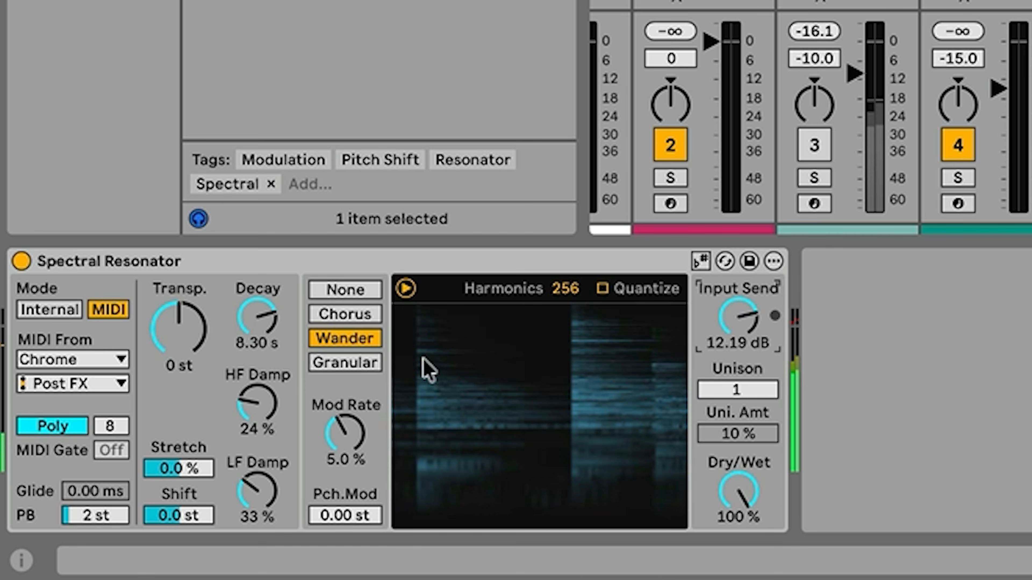
Sweep the Spectral Resonator's damping up and down, settling on HF Damp at 28% and LF Damp at 41%
left_click_drag(262, 407, 262, 390)
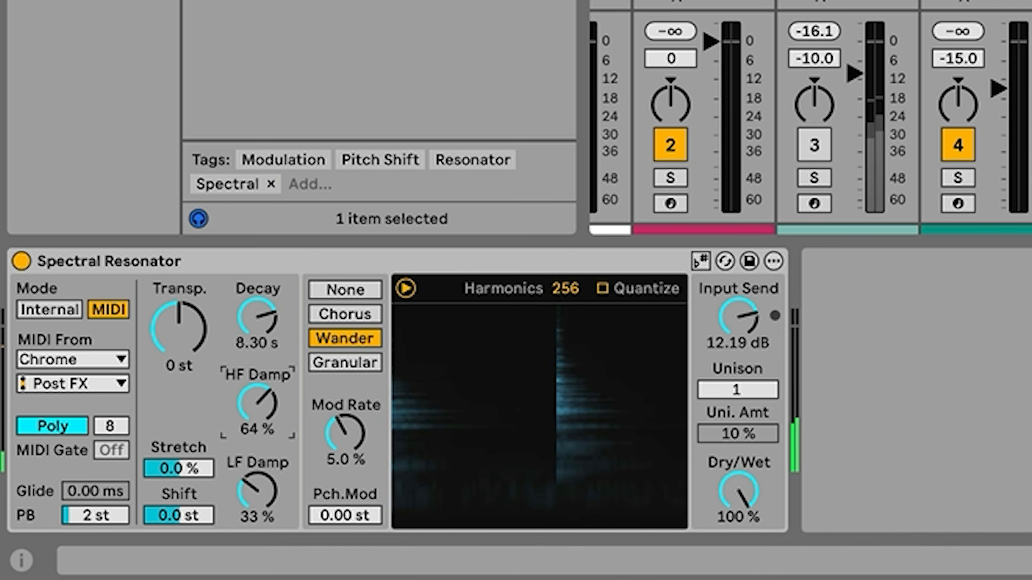
left_click_drag(261, 396, 256, 406)
left_click_drag(257, 491, 256, 486)
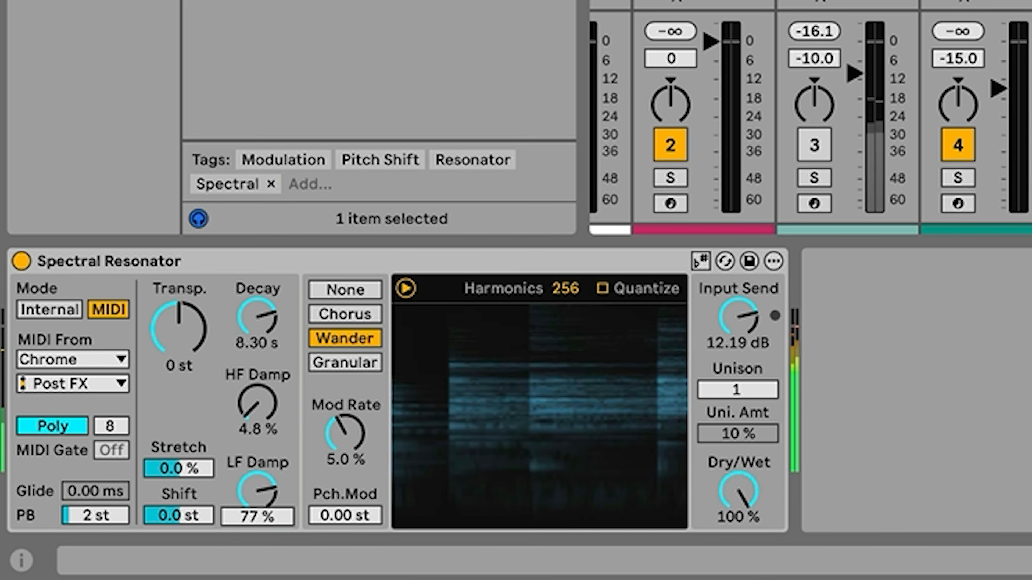
left_click_drag(257, 486, 265, 526)
left_click_drag(258, 402, 258, 368)
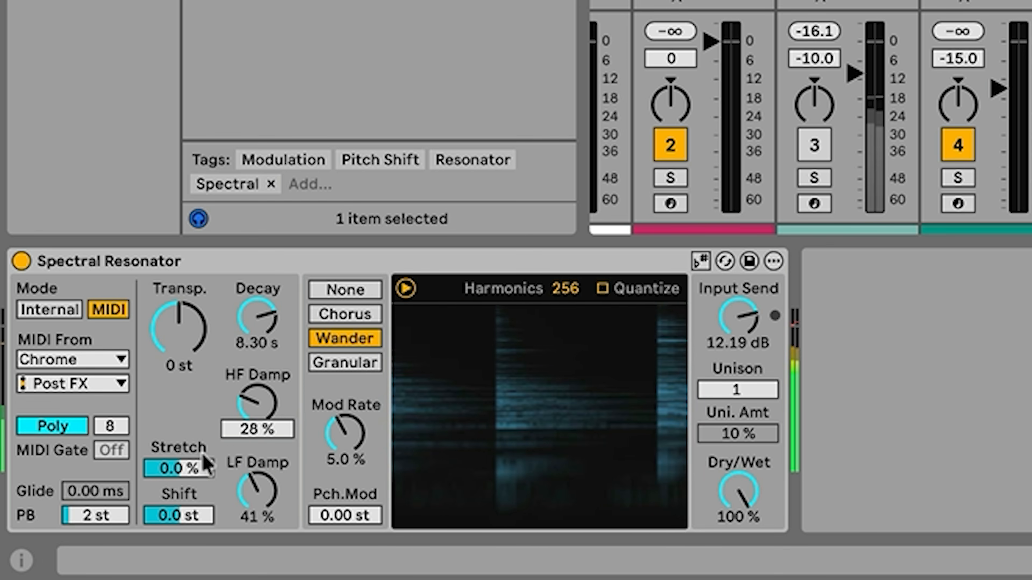
Try transposing the resonator by 12 and -12 semitones, and return the transposition to 0 st
left_click(191, 519)
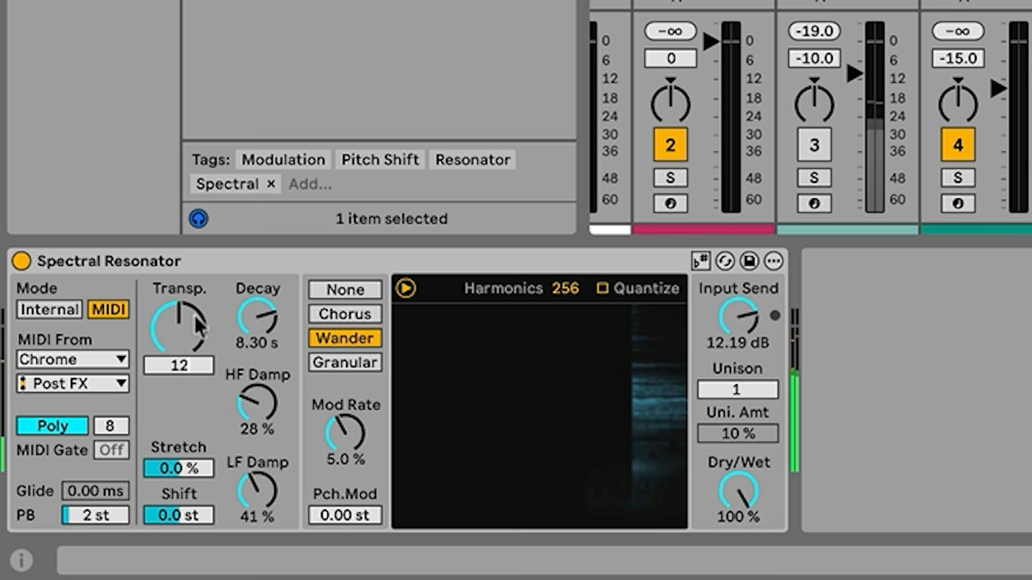
key("Return")
type("-12")
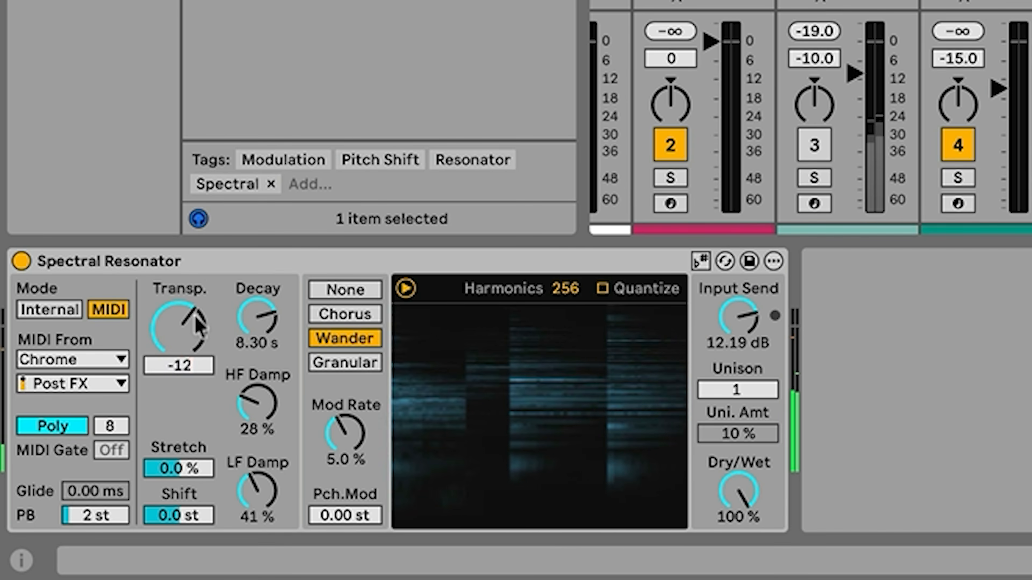
key("Return")
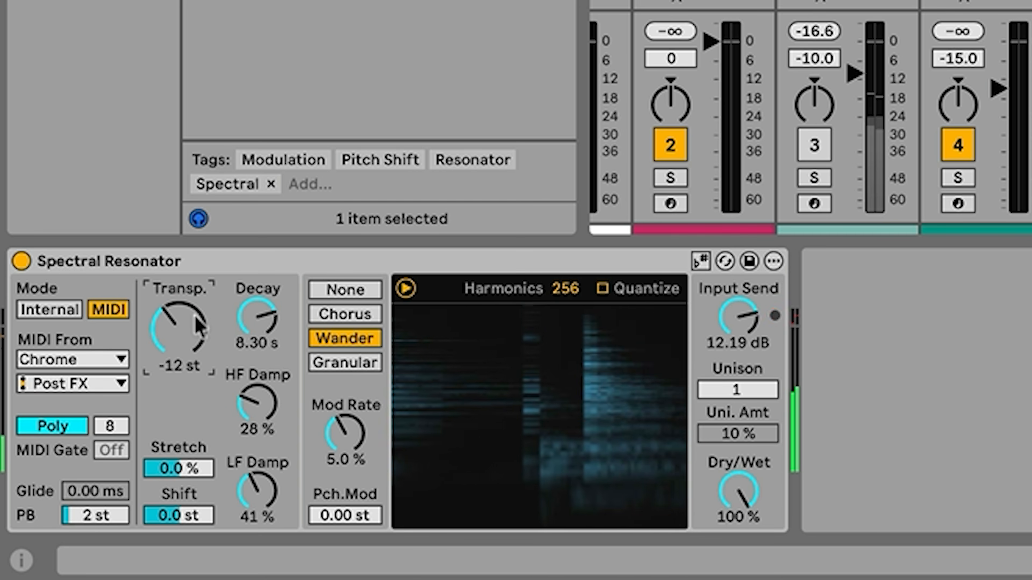
type("0")
key("Return")
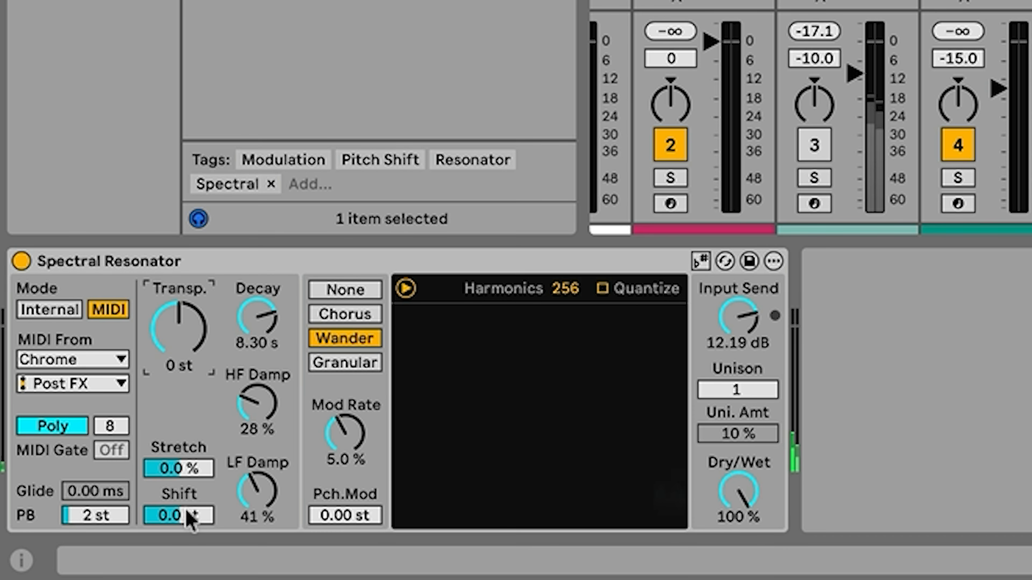
Lower Shift to -21.8 st, and try Stretch at 25% and 100% before returning it to 0%
left_click_drag(189, 521, 189, 560)
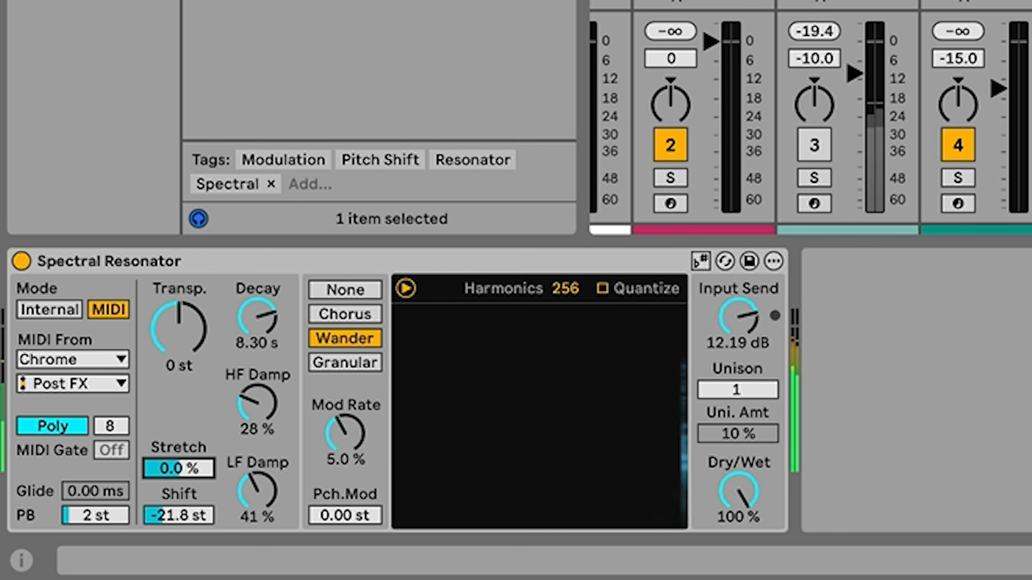
left_click_drag(178, 468, 199, 461)
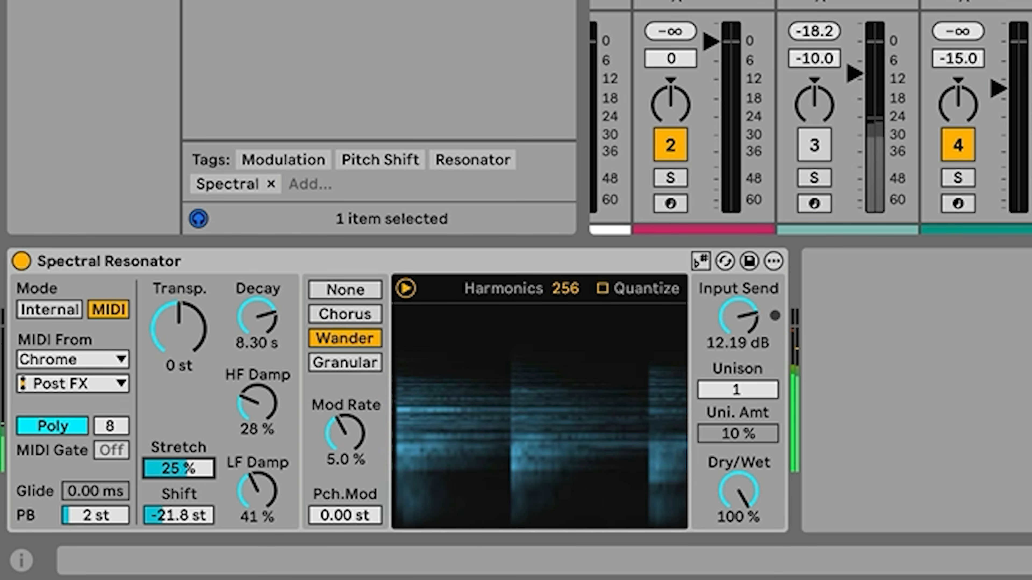
left_click_drag(198, 467, 198, 418)
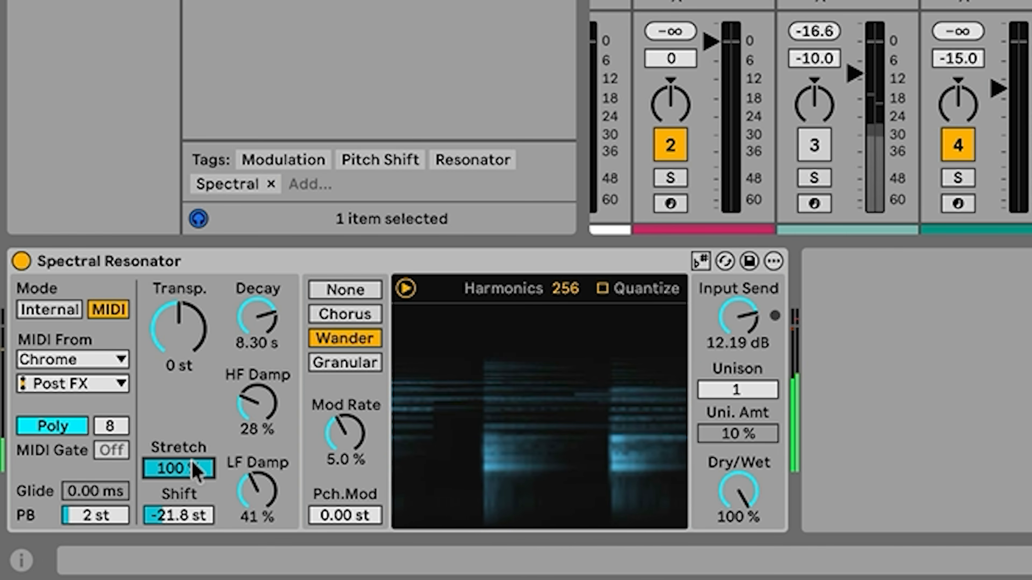
type("0")
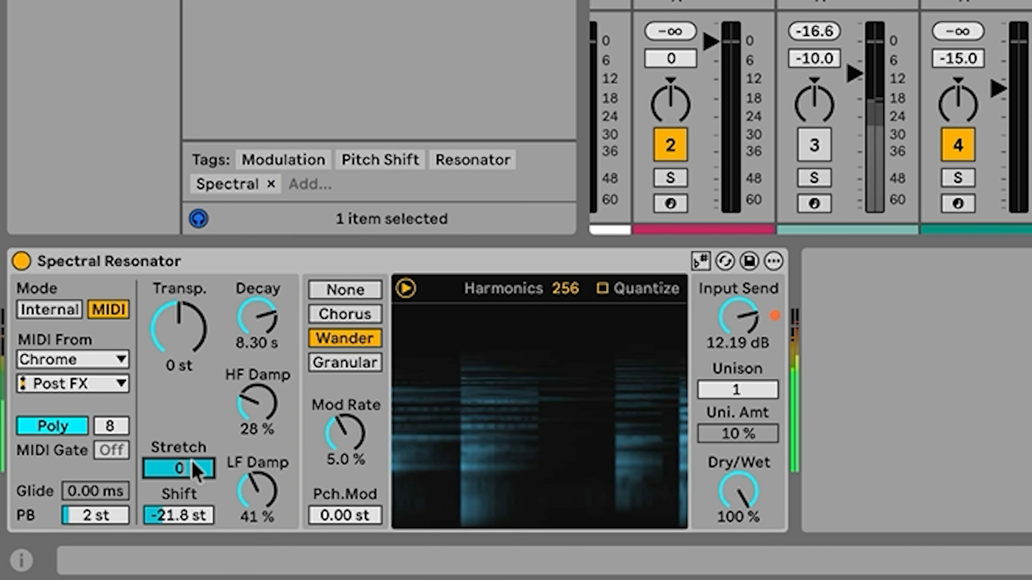
key("Return")
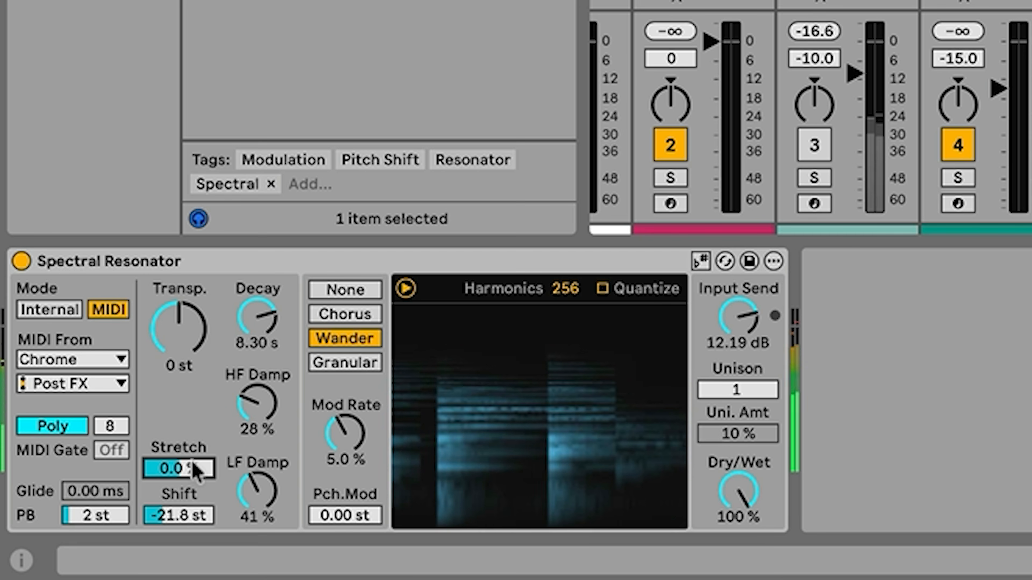
Shorten Decay to 7.53 s and compare the Chorus and Wander modulation modes, raising Wander's Mod Rate to 18%
left_click_drag(257, 318, 257, 310)
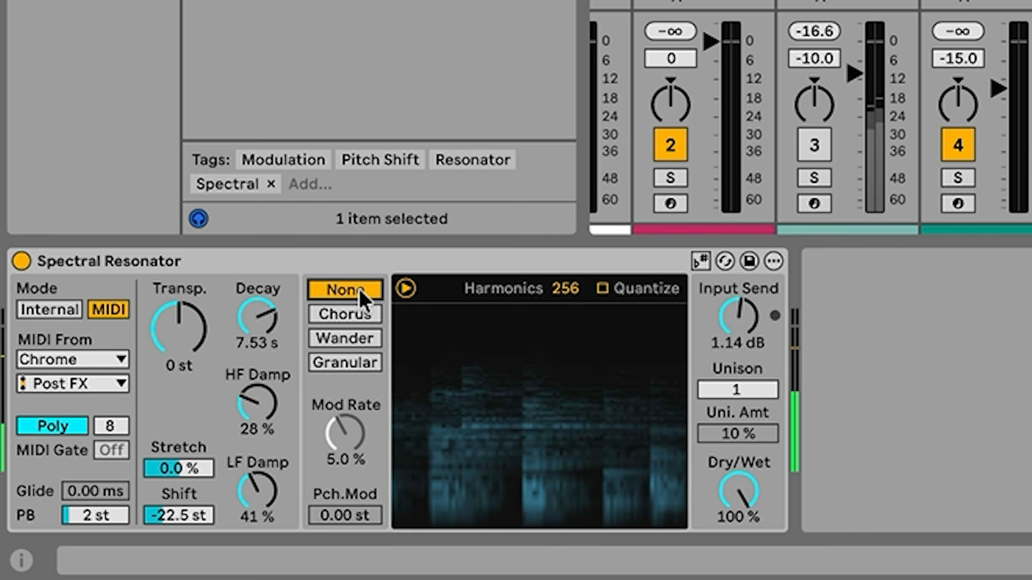
left_click(357, 318)
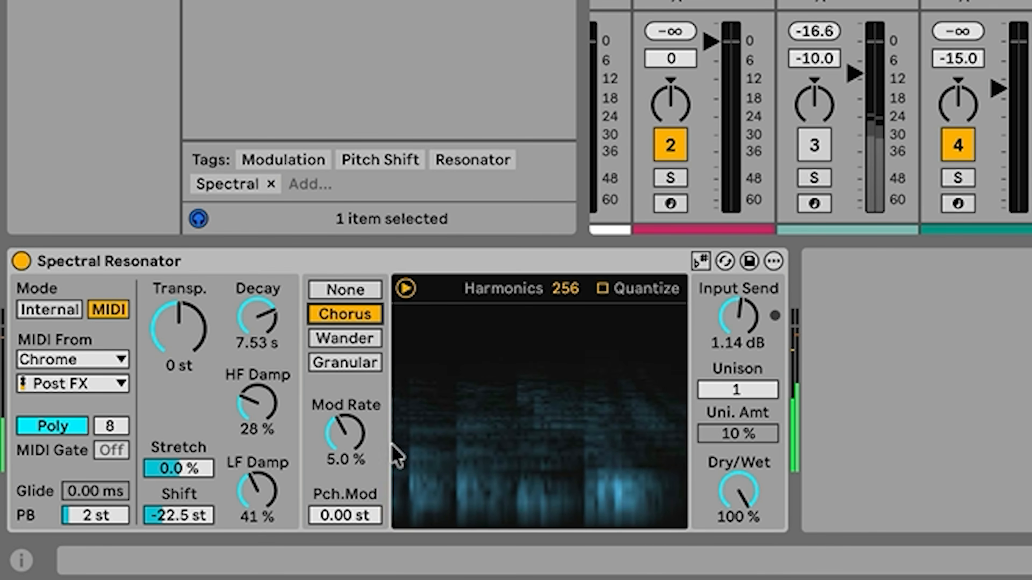
left_click(370, 345)
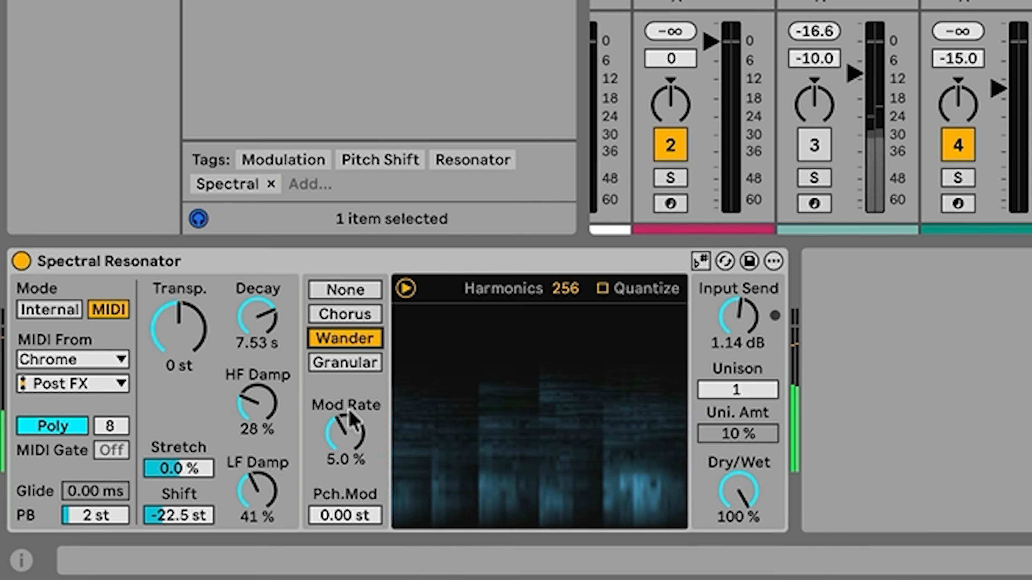
left_click_drag(350, 444, 349, 431)
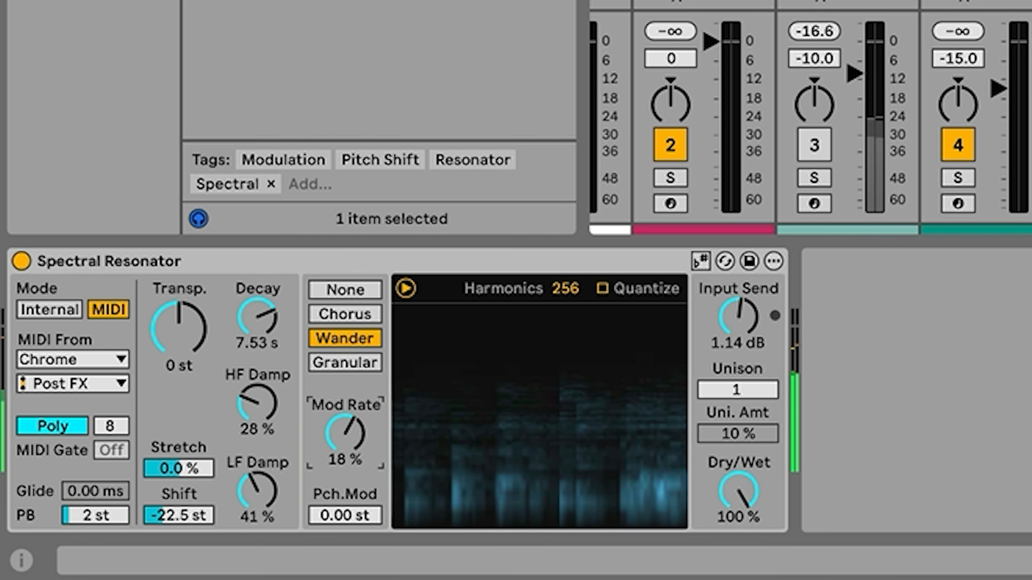
Switch the modulation to Granular, try Mod Rate at 21% before lowering it to 2.8%, and raise Input Send to 11.43 dB
left_click(368, 363)
left_click_drag(345, 433, 345, 414)
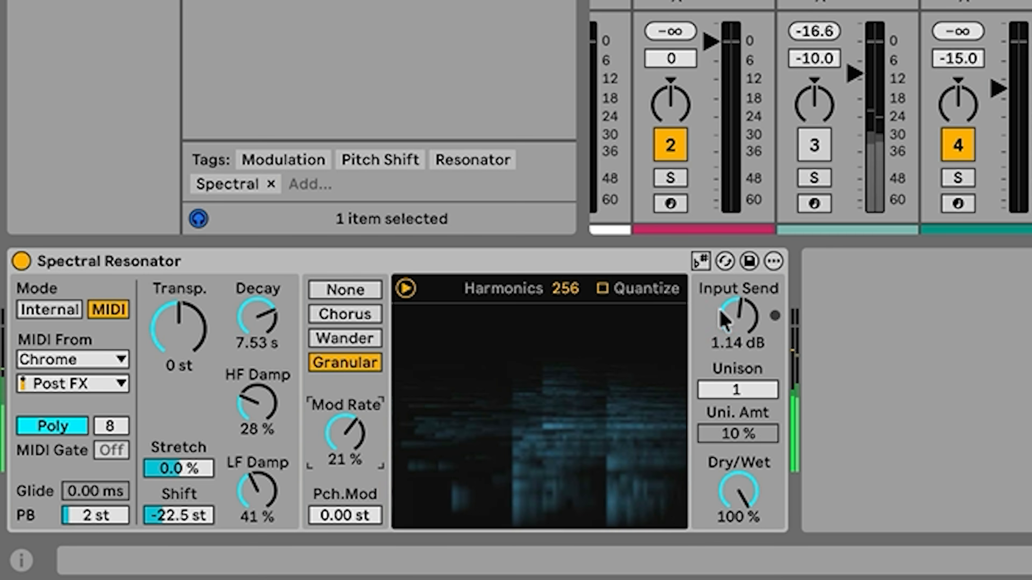
left_click_drag(738, 317, 737, 304)
left_click_drag(345, 433, 345, 451)
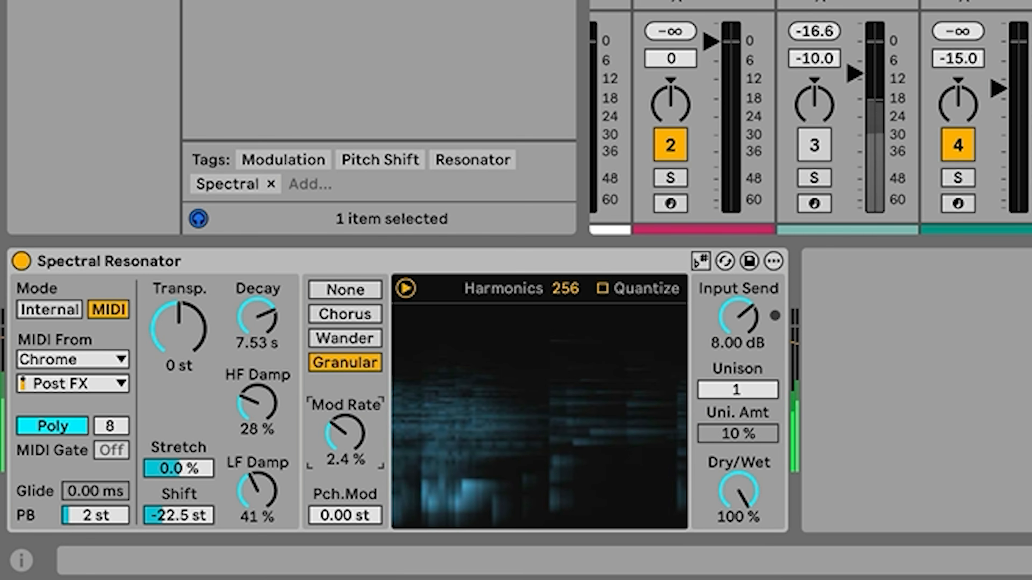
left_click_drag(737, 318, 737, 303)
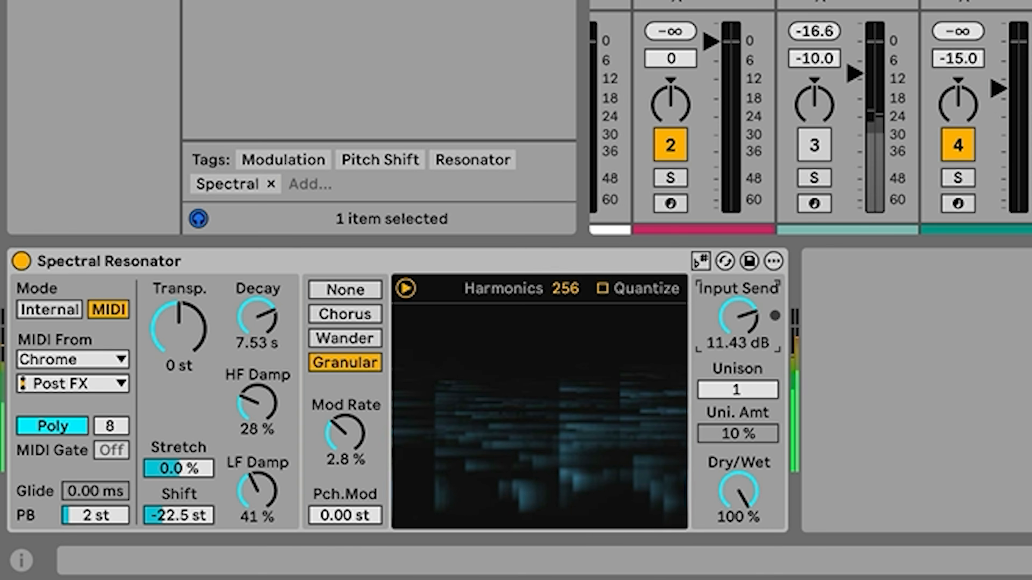